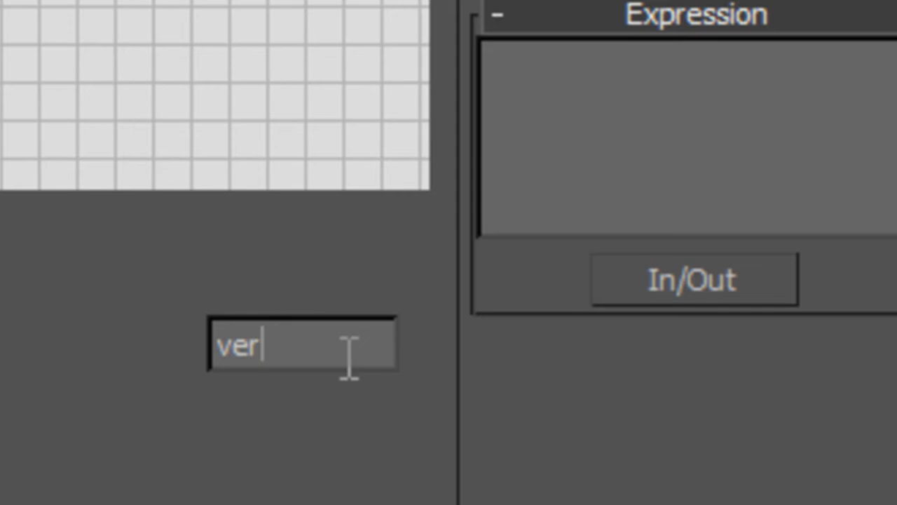
# - Add two inputs named vec1 and vec2 to the Expression helper
pyautogui.write('1')
pyautogui.press('Return')
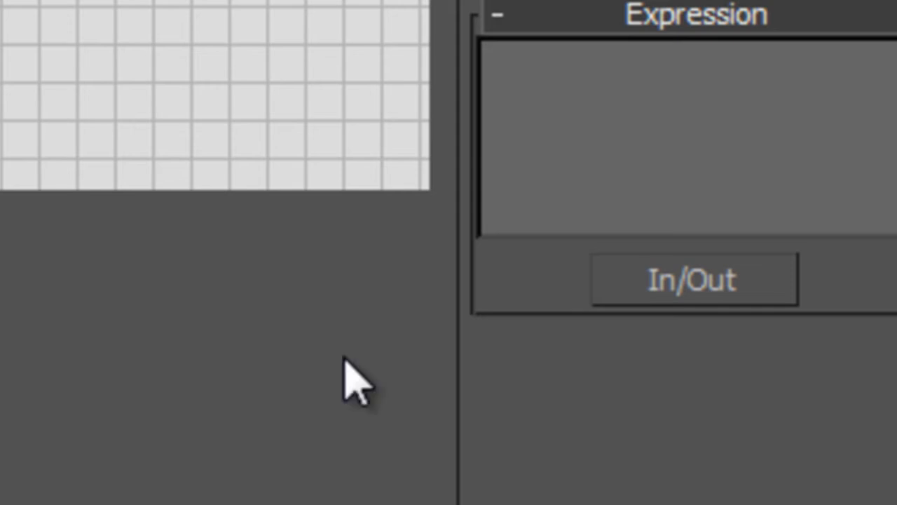
pyautogui.click(711, 291)
pyautogui.moveTo(701, 315)
pyautogui.click(328, 369)
pyautogui.write('vec2')
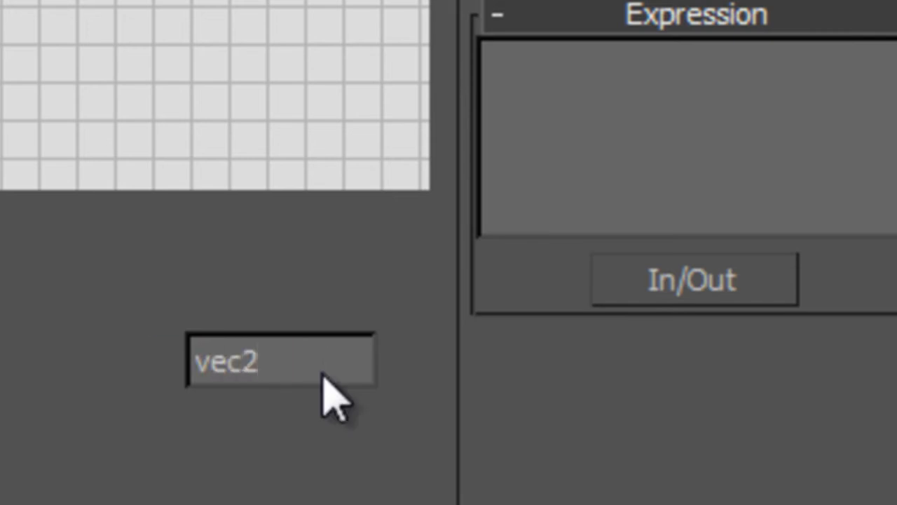
pyautogui.press('Return')
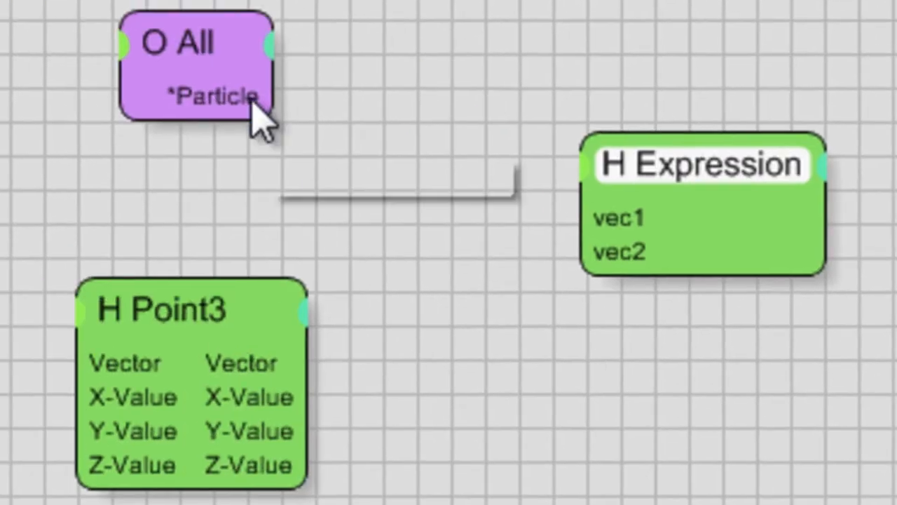
# - Connect the All operator's Particle output to vec1 and the Point3 helper's Vector output to vec2, arranging the three nodes
pyautogui.moveTo(253, 98); pyautogui.dragTo(617, 217)
pyautogui.moveTo(661, 194); pyautogui.dragTo(601, 204)
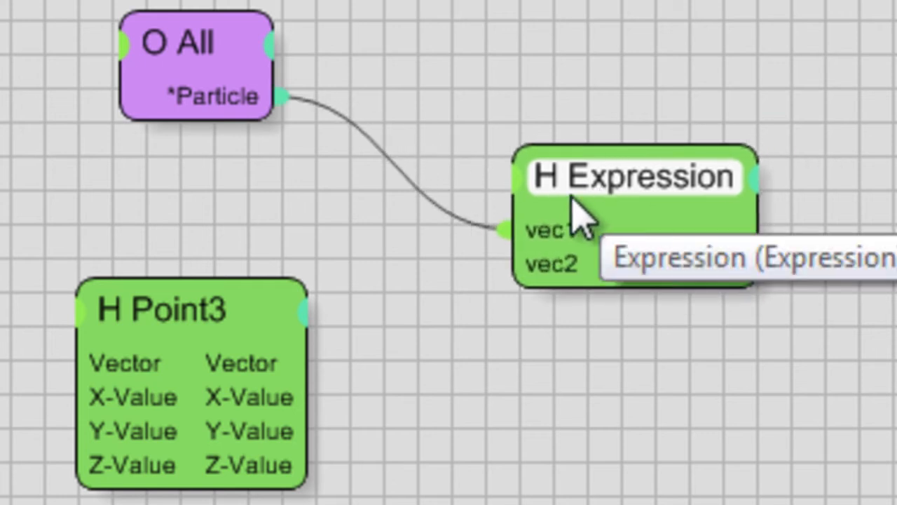
pyautogui.moveTo(218, 59); pyautogui.dragTo(237, 50)
pyautogui.moveTo(183, 278)
pyautogui.mouseDown()
pyautogui.moveTo(190, 267)
pyautogui.moveTo(178, 258)
pyautogui.moveTo(197, 287)
pyautogui.moveTo(176, 293)
pyautogui.mouseUp()
pyautogui.moveTo(293, 354); pyautogui.dragTo(554, 265)
pyautogui.moveTo(162, 309)
pyautogui.mouseDown()
pyautogui.moveTo(186, 312)
pyautogui.moveTo(162, 295)
pyautogui.mouseUp()
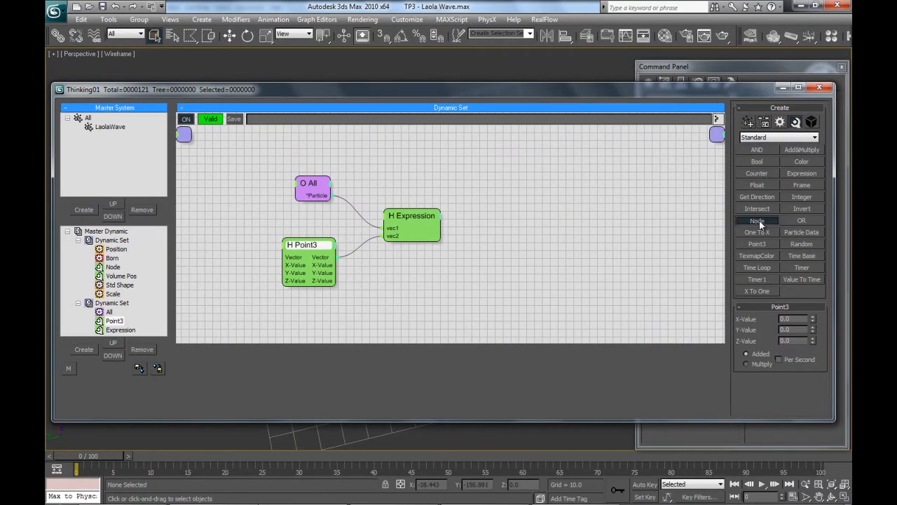
pyautogui.click(757, 220)
pyautogui.moveTo(515, 283); pyautogui.dragTo(227, 228)
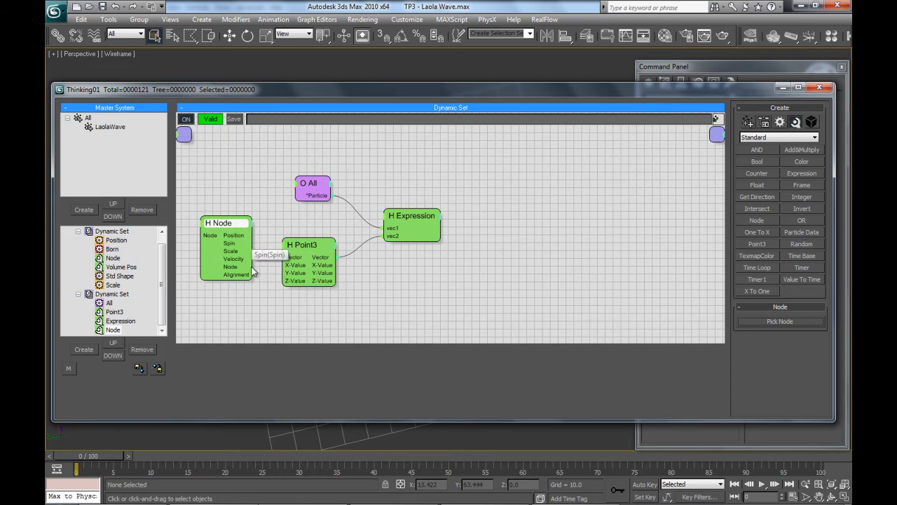
pyautogui.rightClick(237, 227)
pyautogui.click(238, 430)
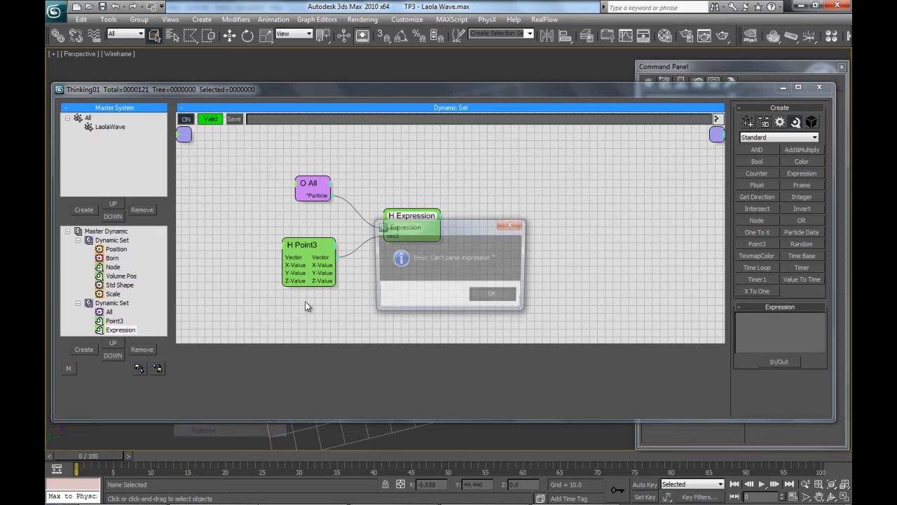
pyautogui.click(494, 298)
pyautogui.moveTo(456, 296); pyautogui.dragTo(443, 304, button='middle')
pyautogui.moveTo(393, 224); pyautogui.dragTo(396, 216)
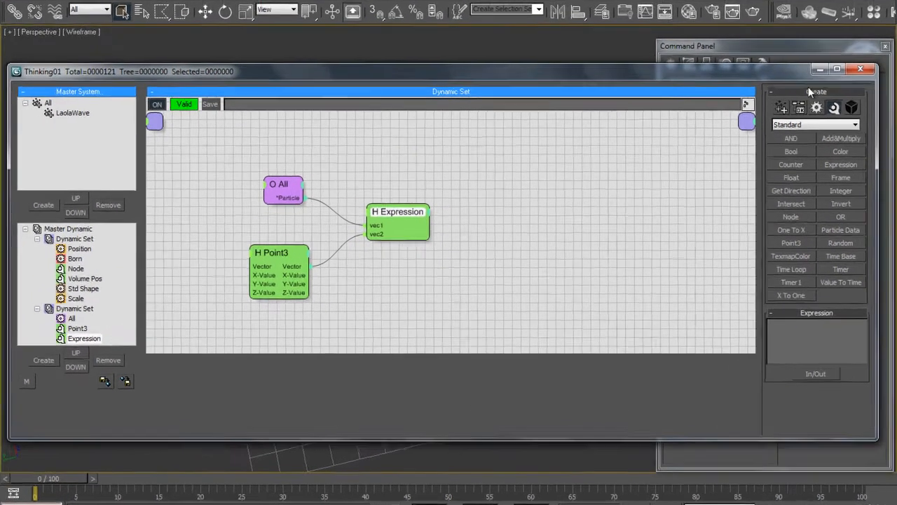
# - Examine the help topic's explanation and diagram of subtracting two vectors
pyautogui.click(783, 87)
pyautogui.keyDown('alt'); pyautogui.moveTo(483, 300); pyautogui.dragTo(395, 427, button='middle'); pyautogui.keyUp('alt')
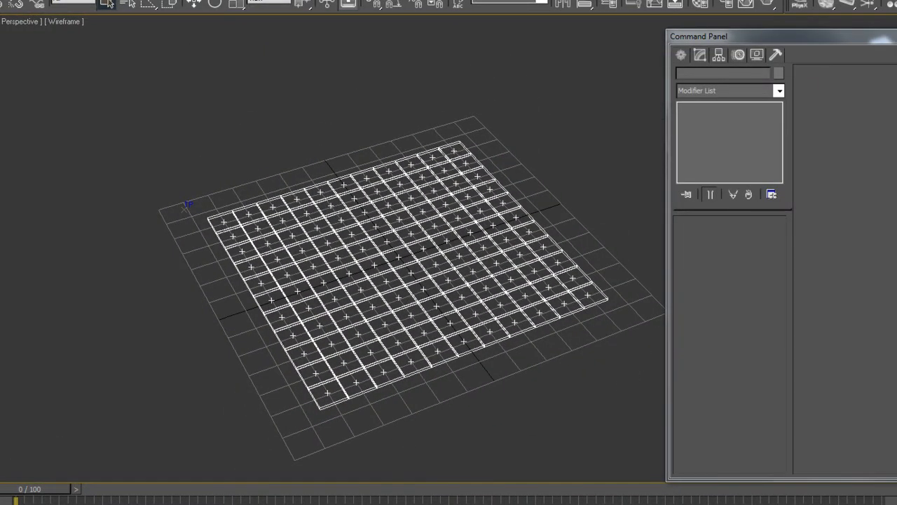
pyautogui.click(363, 435)
pyautogui.scroll(4, 361, 269)
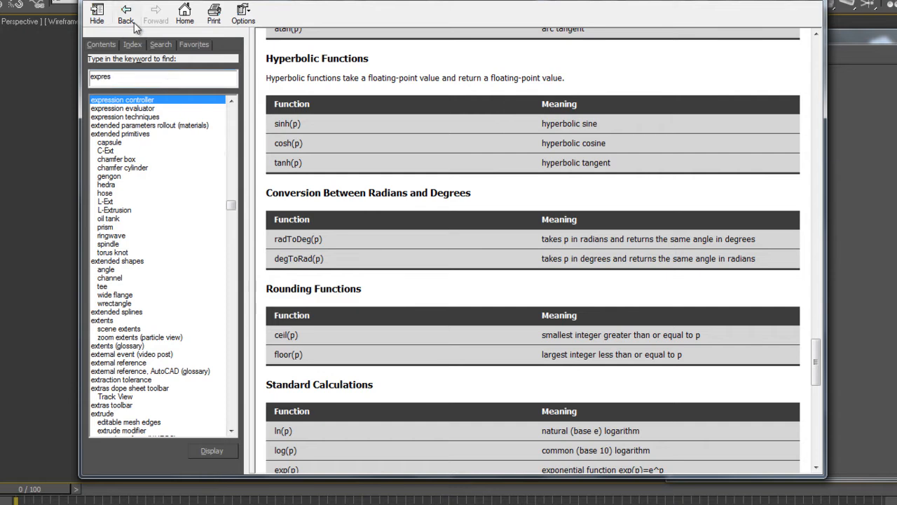
pyautogui.click(127, 14)
pyautogui.scroll(-10, 407, 258)
pyautogui.scroll(5, 434, 255)
pyautogui.moveTo(267, 200); pyautogui.dragTo(293, 201)
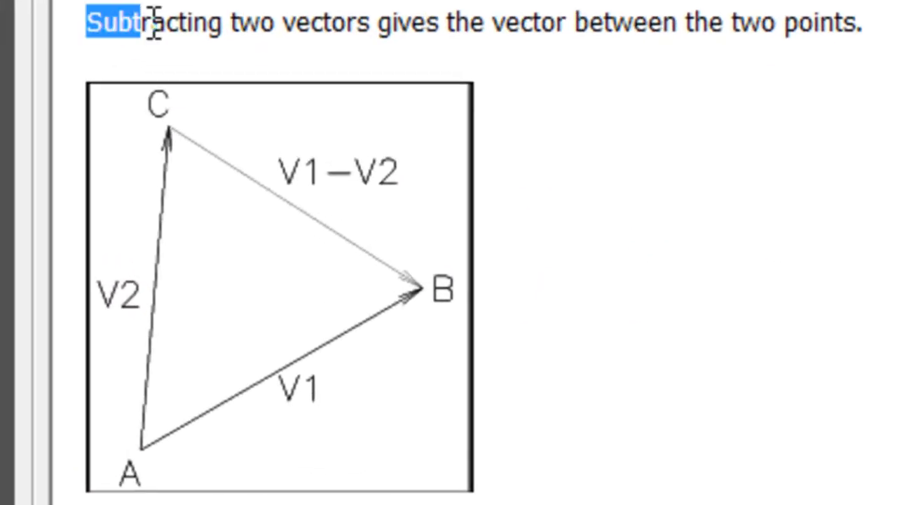
pyautogui.moveTo(154, 25); pyautogui.dragTo(855, 27)
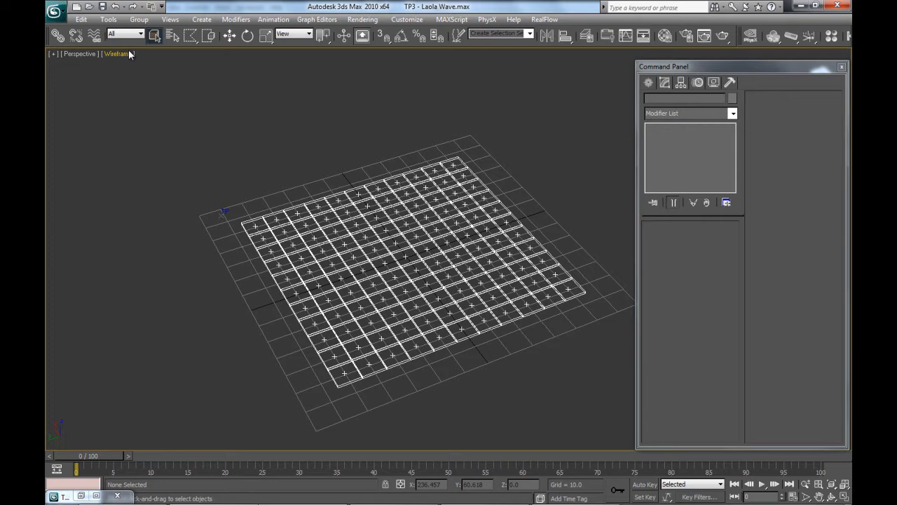
# - Unhide Layer01 and hide layer 0 (default) to inspect the tape helpers and their targets on the grid
pyautogui.click(108, 19)
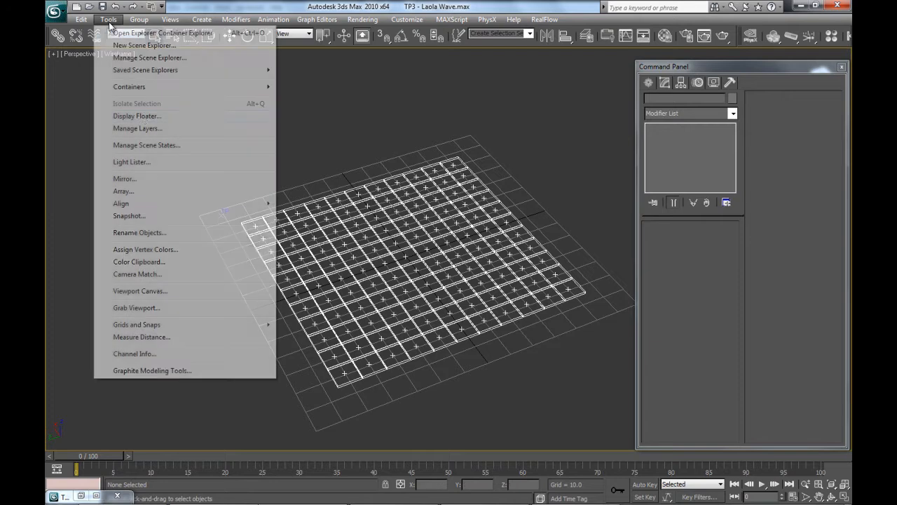
pyautogui.click(137, 128)
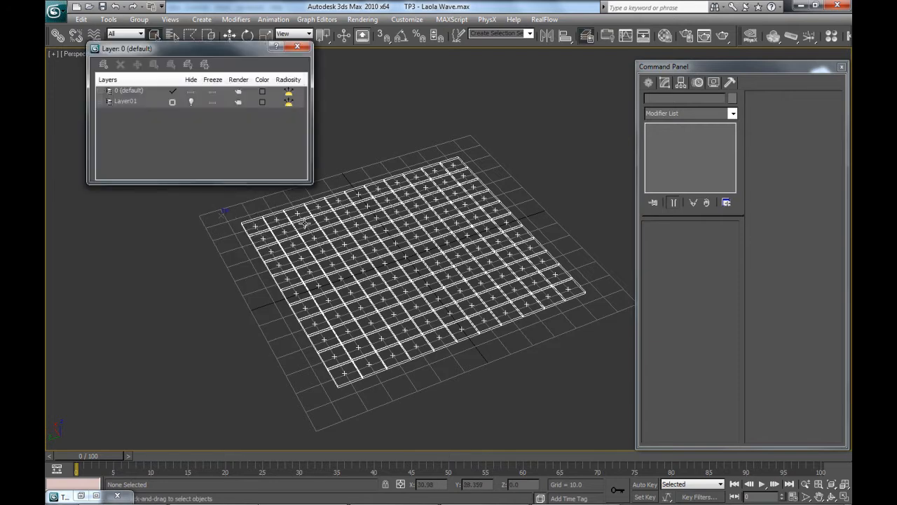
pyautogui.click(190, 101)
pyautogui.keyDown('alt'); pyautogui.moveTo(407, 281); pyautogui.dragTo(380, 271, button='middle'); pyautogui.keyUp('alt')
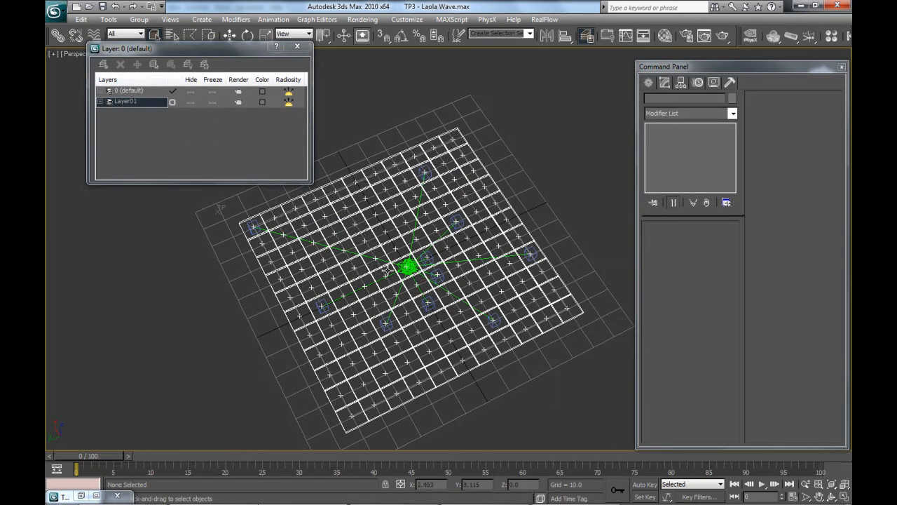
pyautogui.click(189, 92)
pyautogui.keyDown('alt'); pyautogui.moveTo(448, 266); pyautogui.dragTo(453, 272, button='middle'); pyautogui.keyUp('alt')
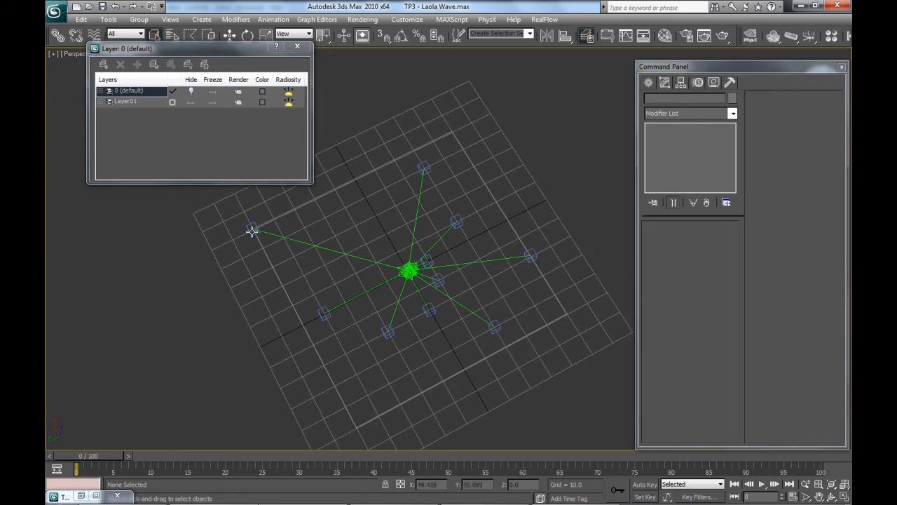
pyautogui.click(325, 314)
pyautogui.click(387, 331)
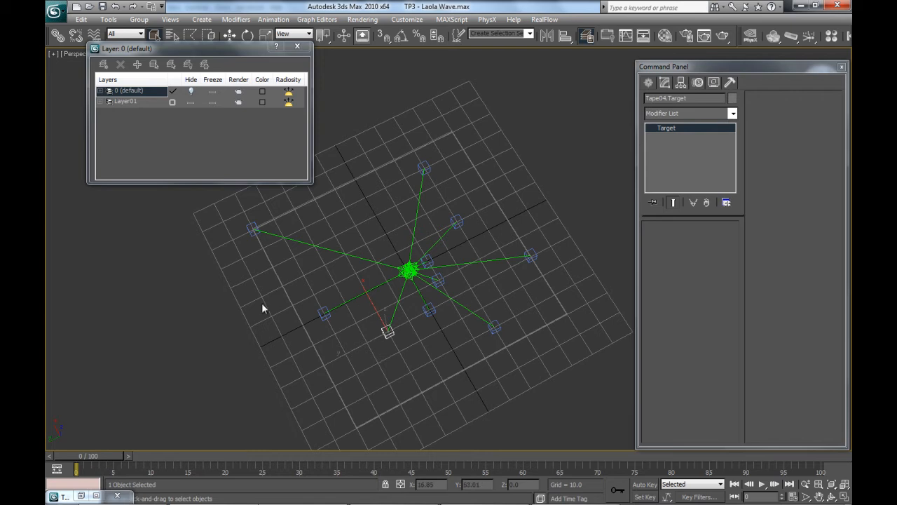
# - Hide Layer01, unhide layer 0 (default) and close the layer manager
pyautogui.click(193, 102)
pyautogui.click(193, 91)
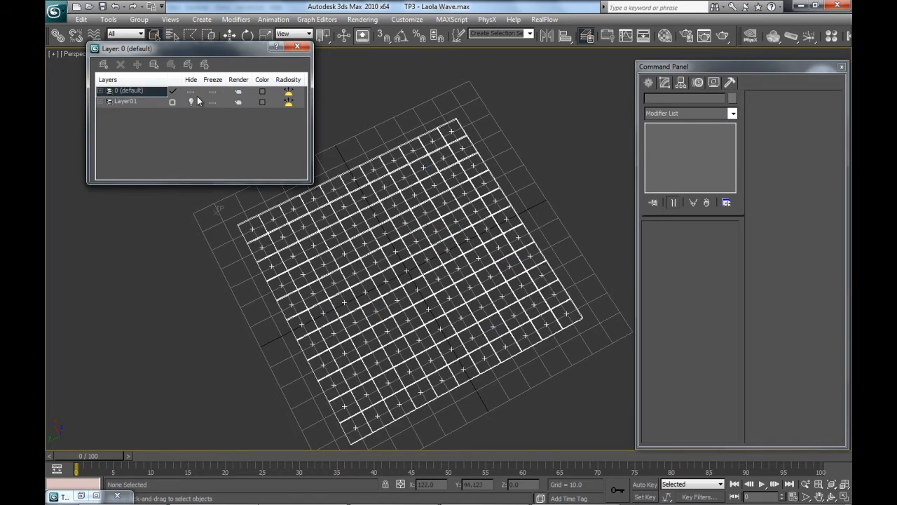
pyautogui.click(298, 47)
pyautogui.keyDown('alt'); pyautogui.moveTo(388, 272); pyautogui.dragTo(385, 239, button='middle'); pyautogui.keyUp('alt')
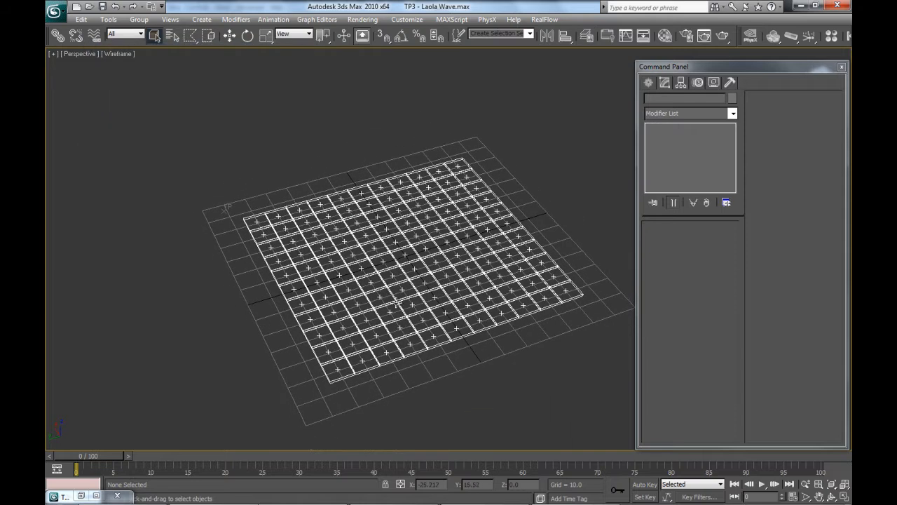
# - Bring back the Thinking dynamic set window and reposition the Expression node beside All and Point3
pyautogui.press('t')
pyautogui.press('t')
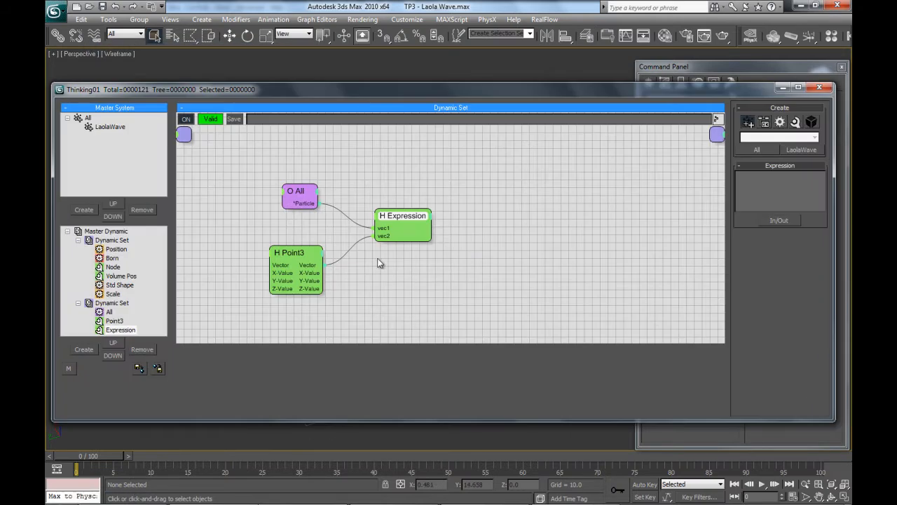
pyautogui.moveTo(398, 219); pyautogui.dragTo(411, 216)
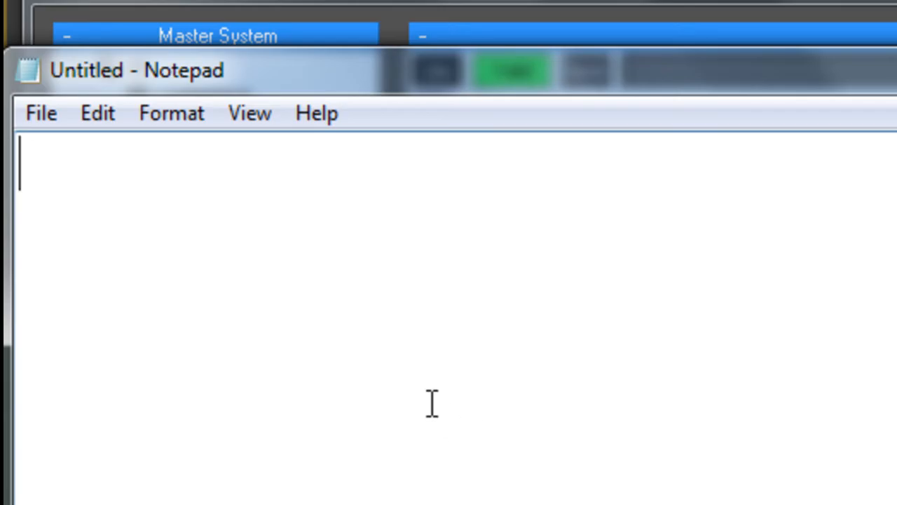
# - Write the expression length(vec2-vec1) in an empty Notepad document
pyautogui.write('vec2')
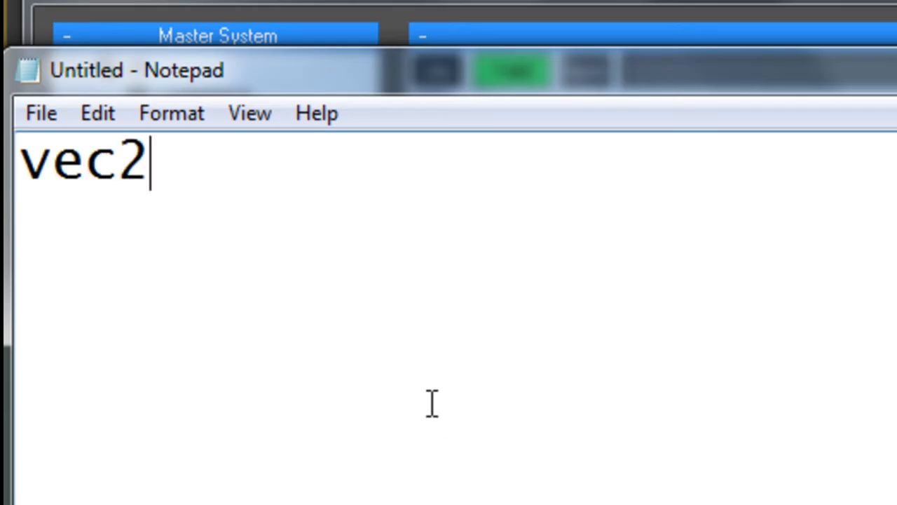
pyautogui.write('-vec1')
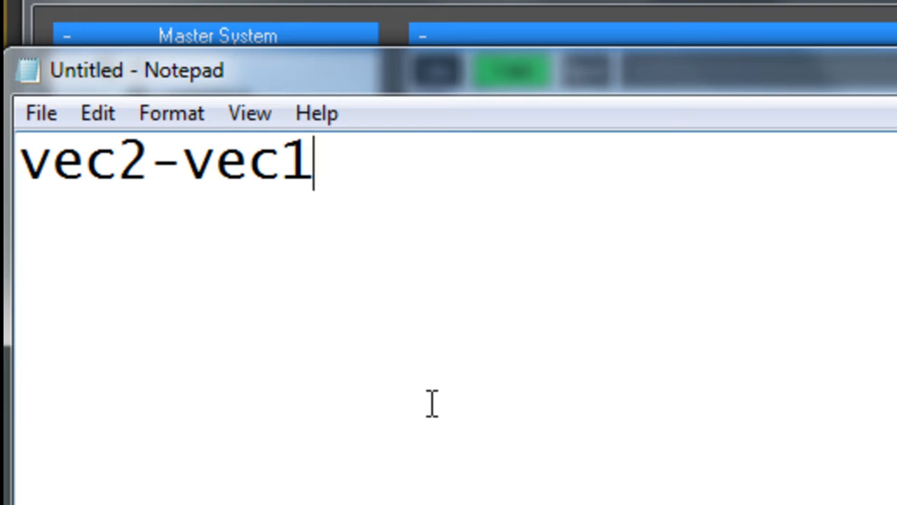
pyautogui.write(')')
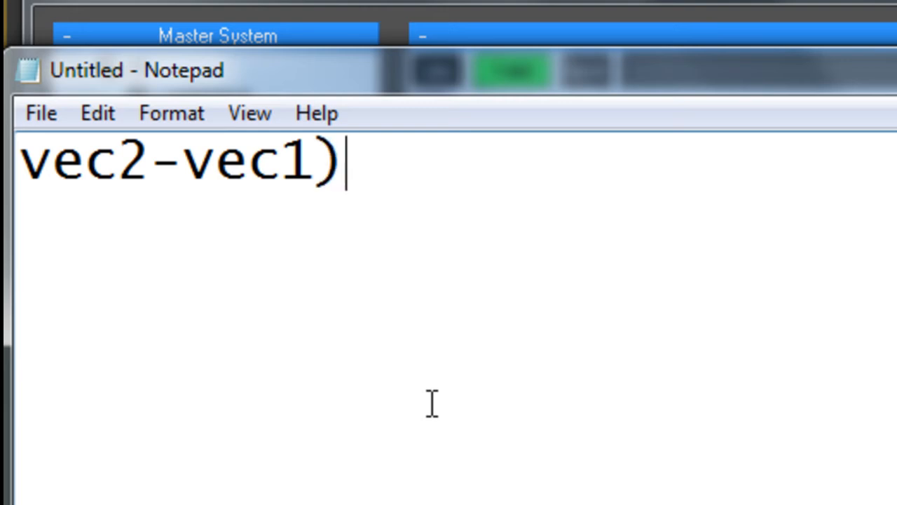
pyautogui.press('Left')
pyautogui.press('Left')
pyautogui.press('Left')
pyautogui.press('Left')
pyautogui.press('Left')
pyautogui.press('Left')
pyautogui.press('Left')
pyautogui.press('Left')
pyautogui.press('Left')
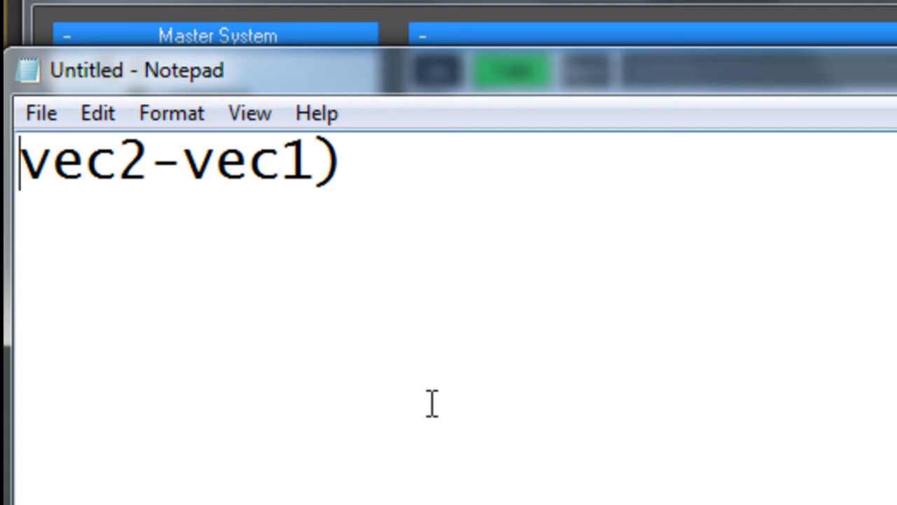
pyautogui.write('(')
pyautogui.press('Left')
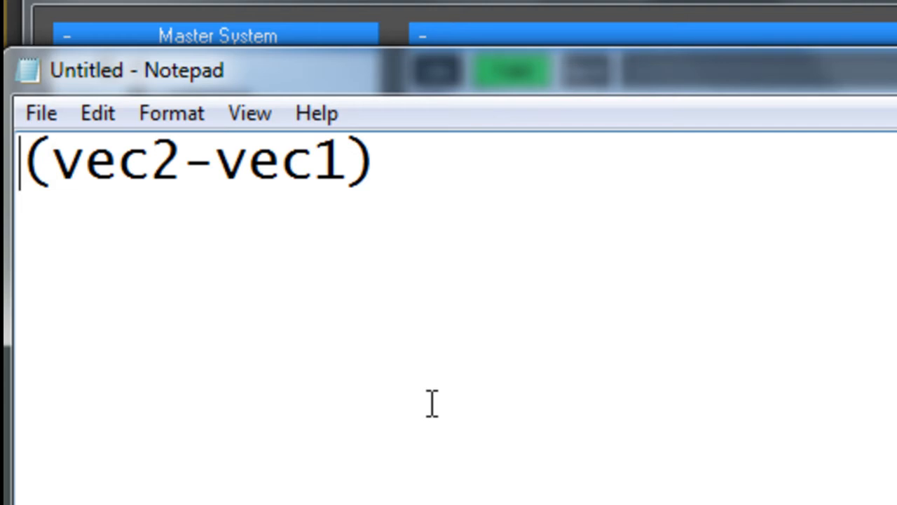
pyautogui.write('length')
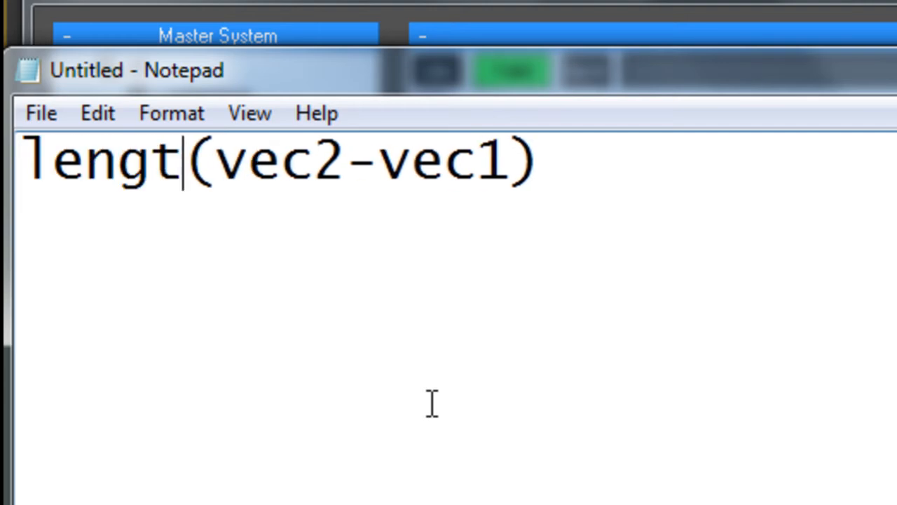
# - Copy length(vec2-vec1) from Notepad and switch to 3ds Max to paste it as the Expression helper's formula
pyautogui.moveTo(576, 163); pyautogui.dragTo(24, 172)
pyautogui.hotkey('ctrl', 'c')
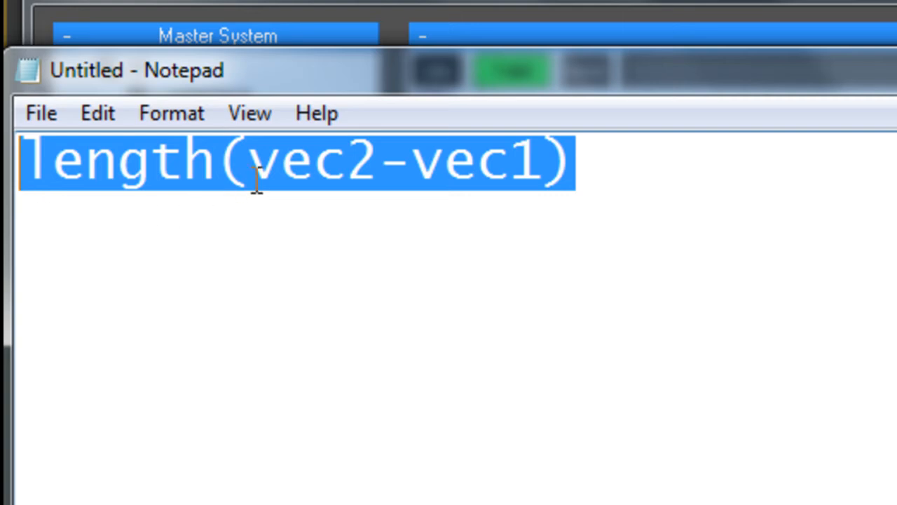
pyautogui.moveTo(244, 161)
pyautogui.mouseDown()
pyautogui.moveTo(497, 157)
pyautogui.moveTo(253, 160)
pyautogui.mouseUp()
pyautogui.click(510, 163)
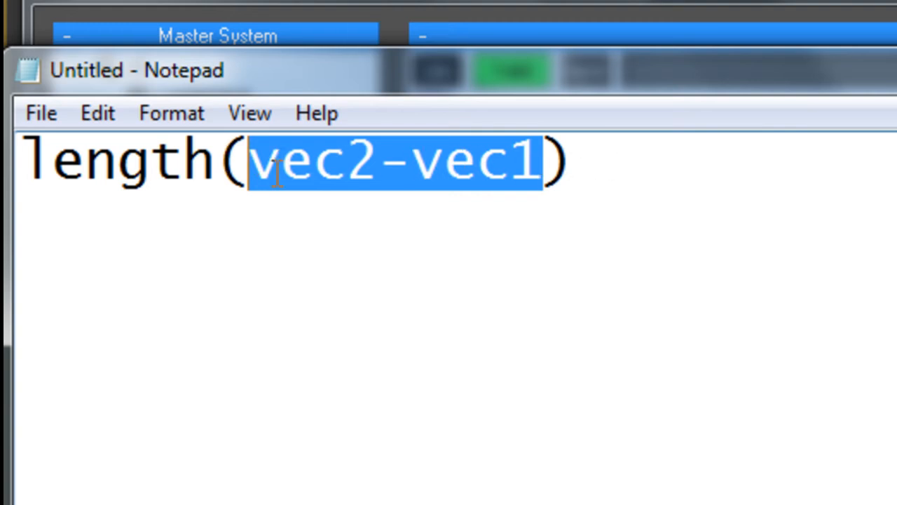
pyautogui.moveTo(218, 160); pyautogui.dragTo(35, 165)
pyautogui.moveTo(605, 168); pyautogui.dragTo(7, 172)
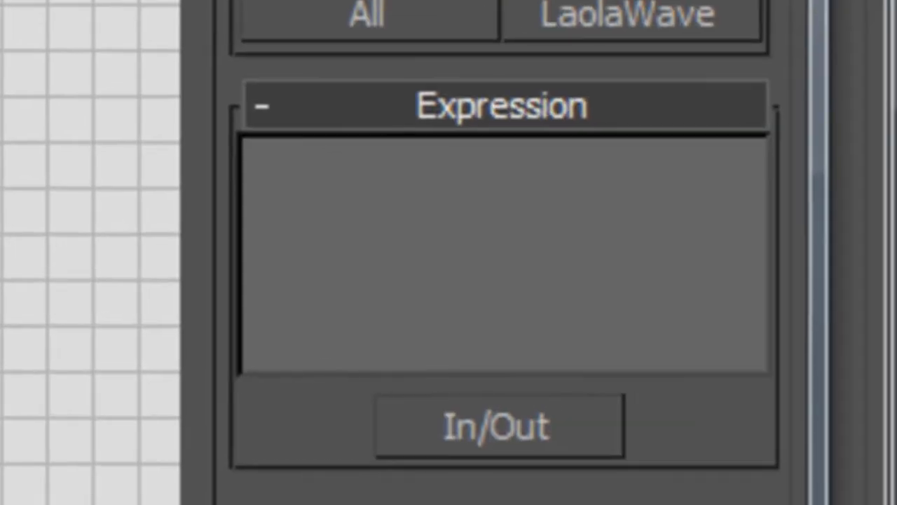
pyautogui.hotkey('alt', 'Tab')
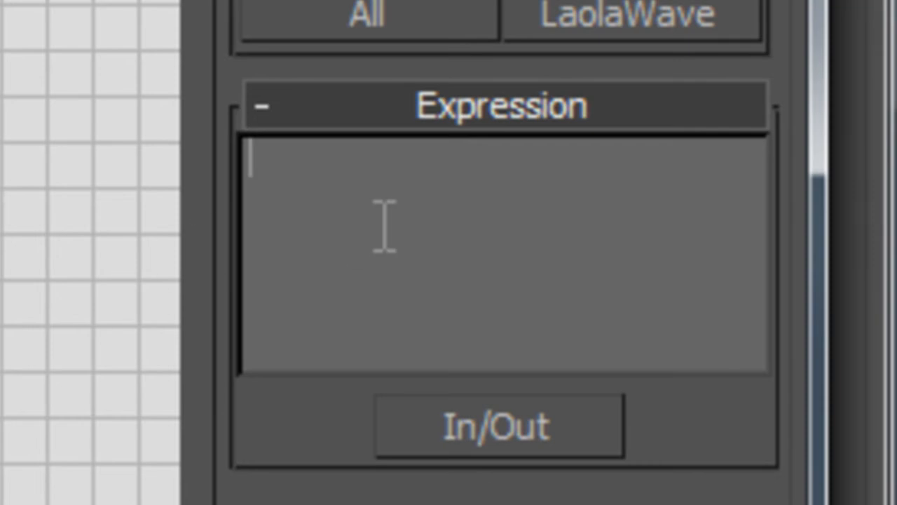
pyautogui.hotkey('ctrl', 'v')
pyautogui.hotkey('ctrl', 'a')
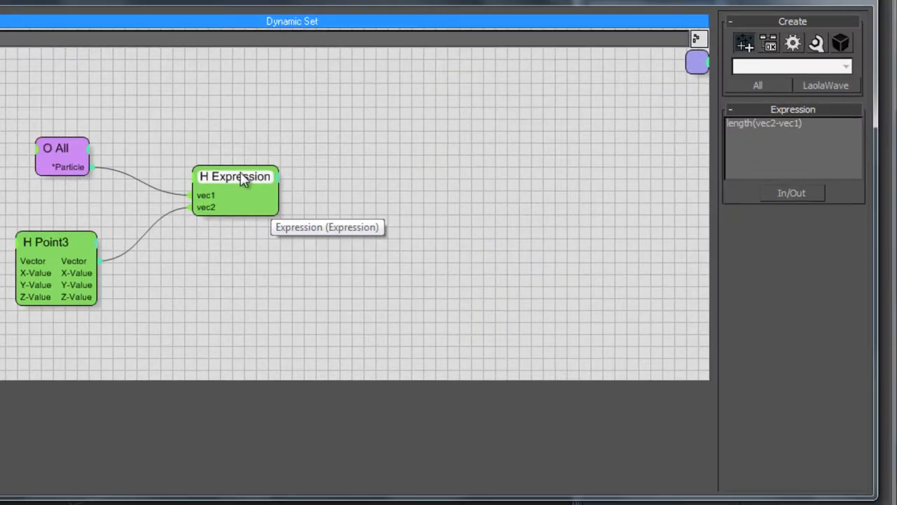
# - Add a scalar output named distances to the Expression helper
pyautogui.moveTo(242, 179); pyautogui.dragTo(223, 190)
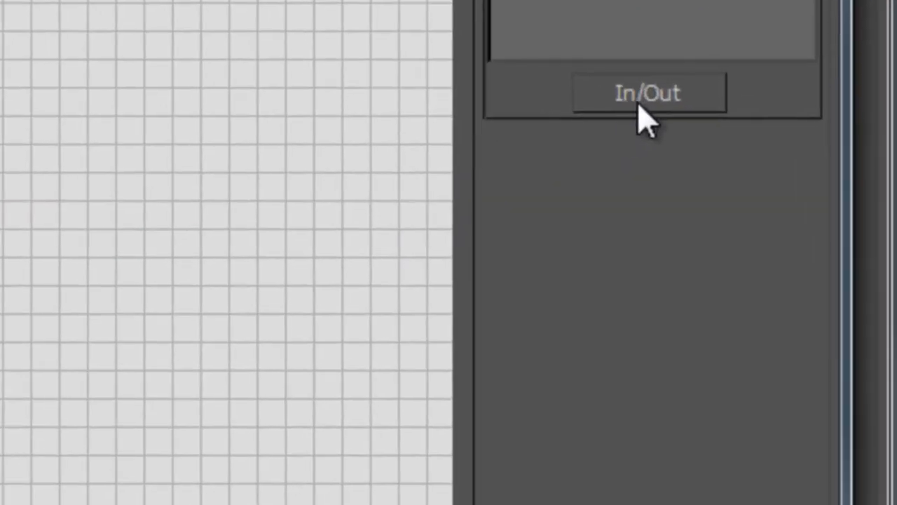
pyautogui.click(788, 196)
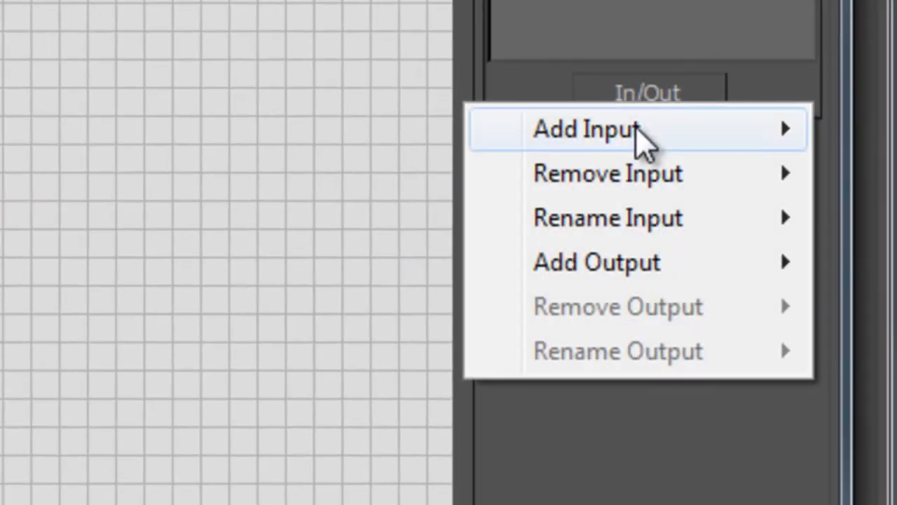
pyautogui.moveTo(615, 261)
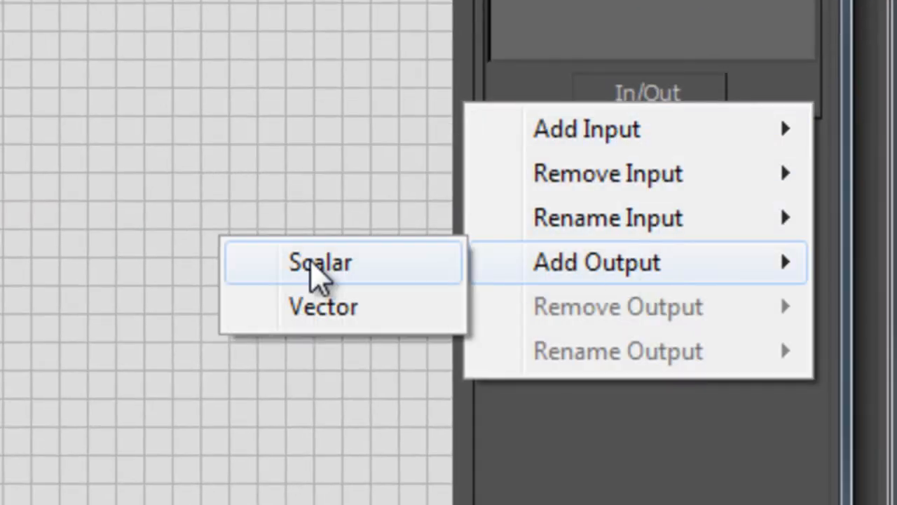
pyautogui.click(357, 275)
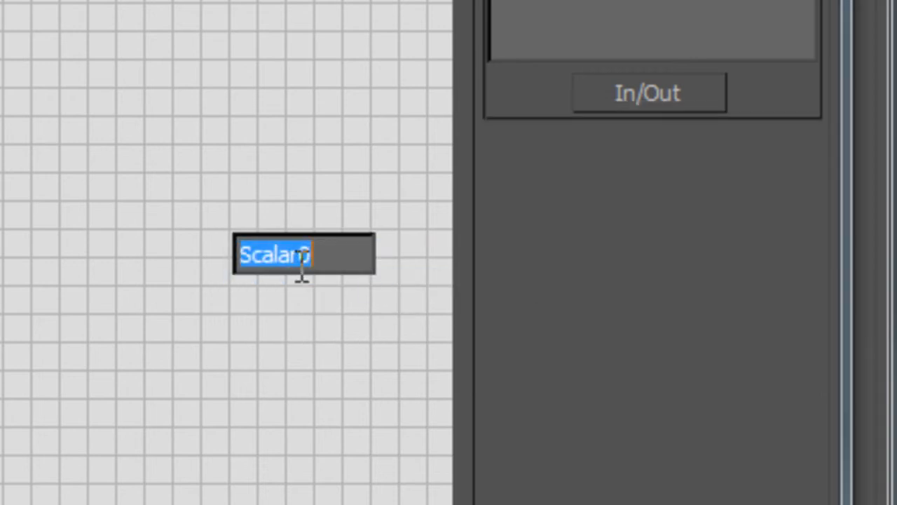
pyautogui.write('distances')
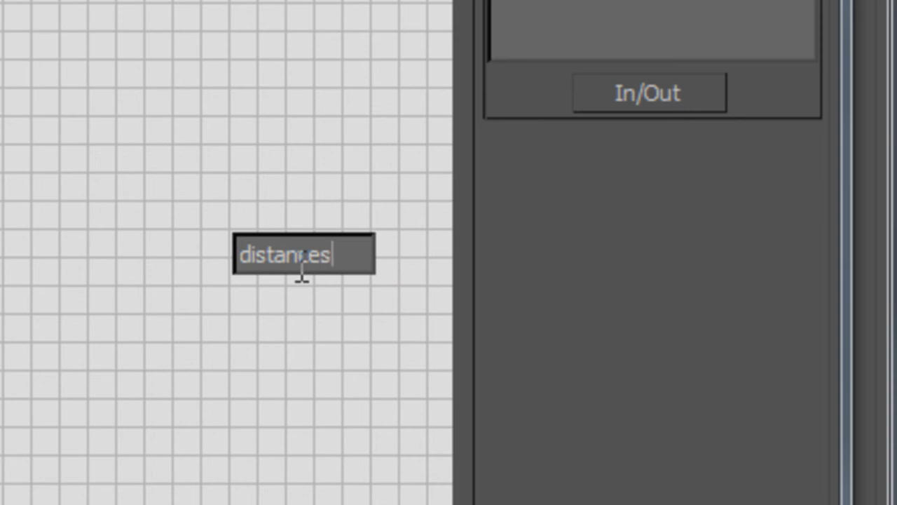
pyautogui.press('Return')
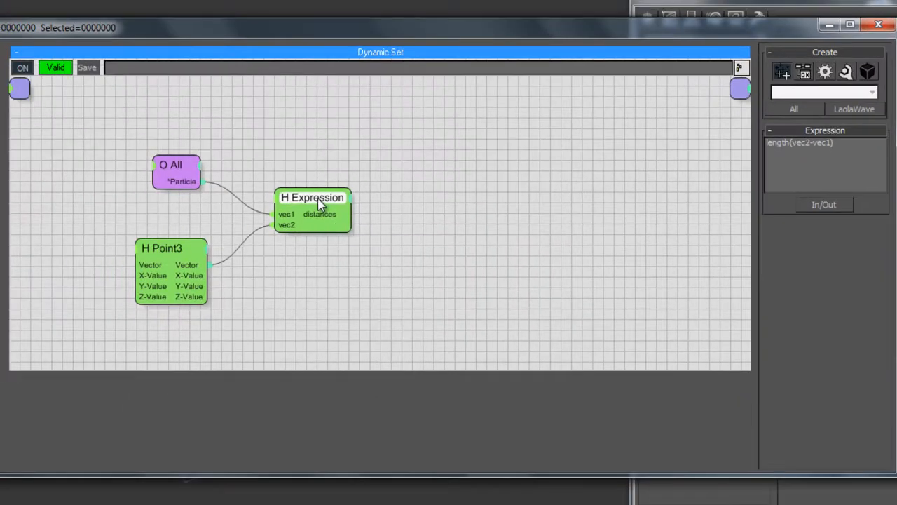
# - Reposition the Expression node closer to the All and Point3 nodes, leaving free canvas space beyond it
pyautogui.moveTo(317, 197); pyautogui.dragTo(324, 200)
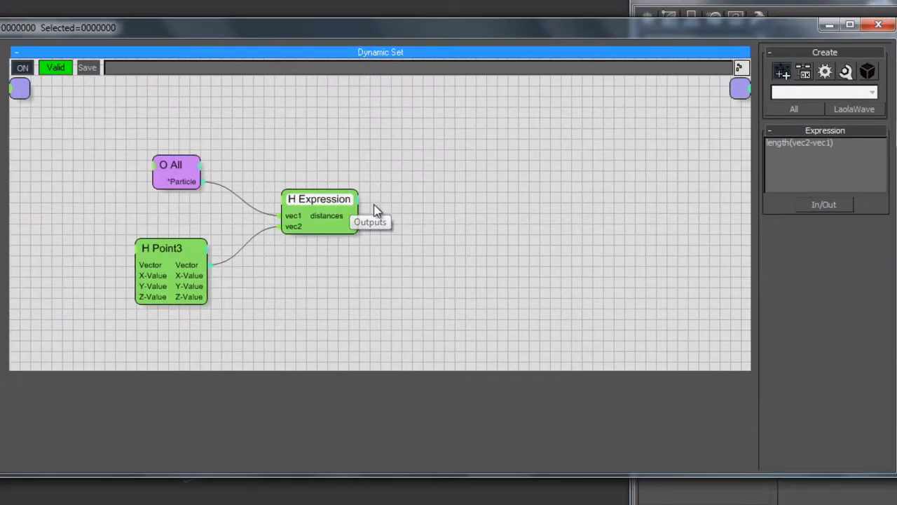
pyautogui.moveTo(428, 221); pyautogui.dragTo(400, 220, button='middle')
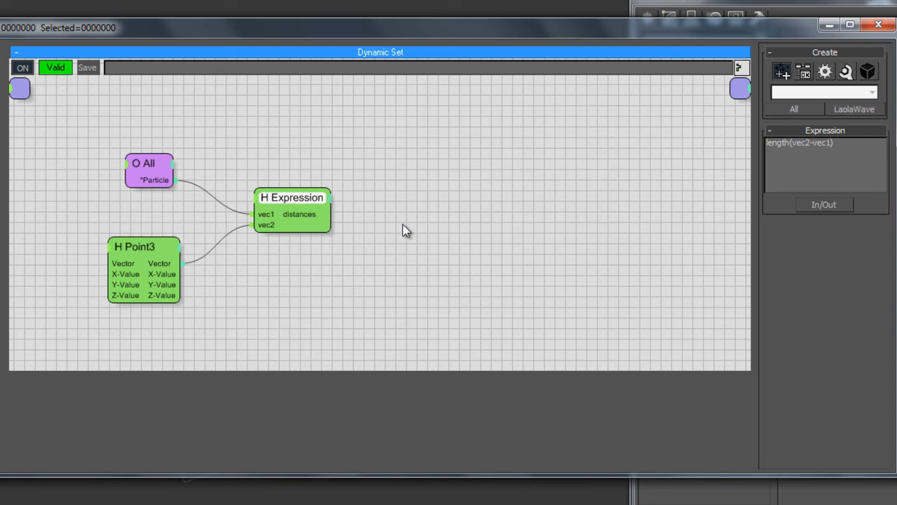
pyautogui.click(404, 223)
pyautogui.moveTo(291, 205); pyautogui.dragTo(286, 202)
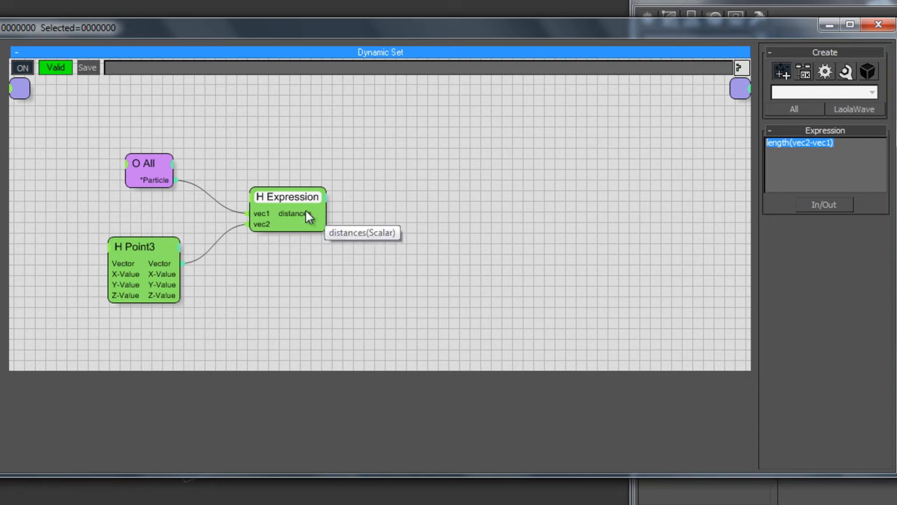
pyautogui.moveTo(297, 204); pyautogui.dragTo(267, 194)
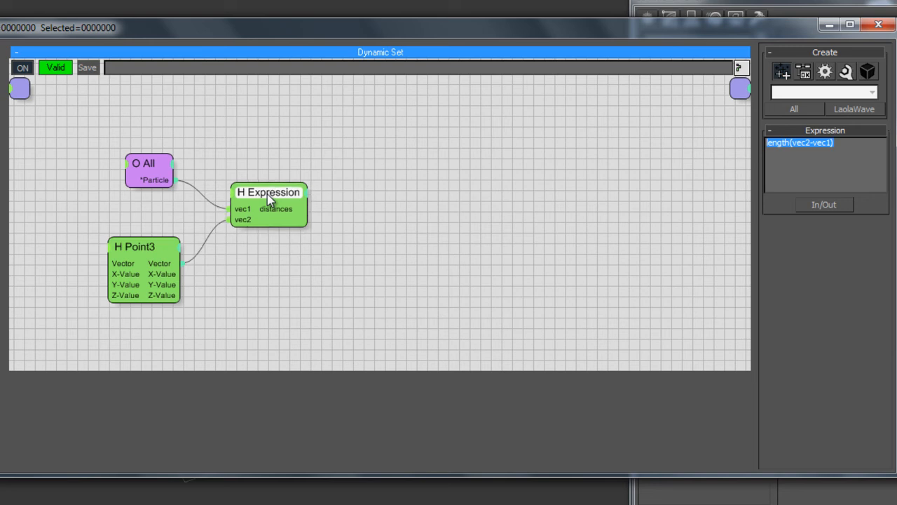
# - Create a second standard Expression helper and place it beside the first Expression node
pyautogui.click(652, 148)
pyautogui.click(846, 72)
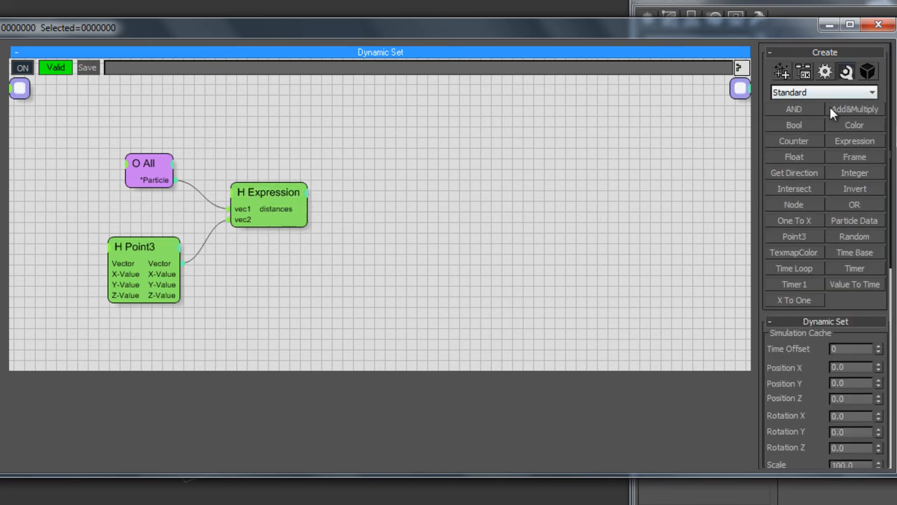
pyautogui.click(854, 143)
pyautogui.click(391, 205)
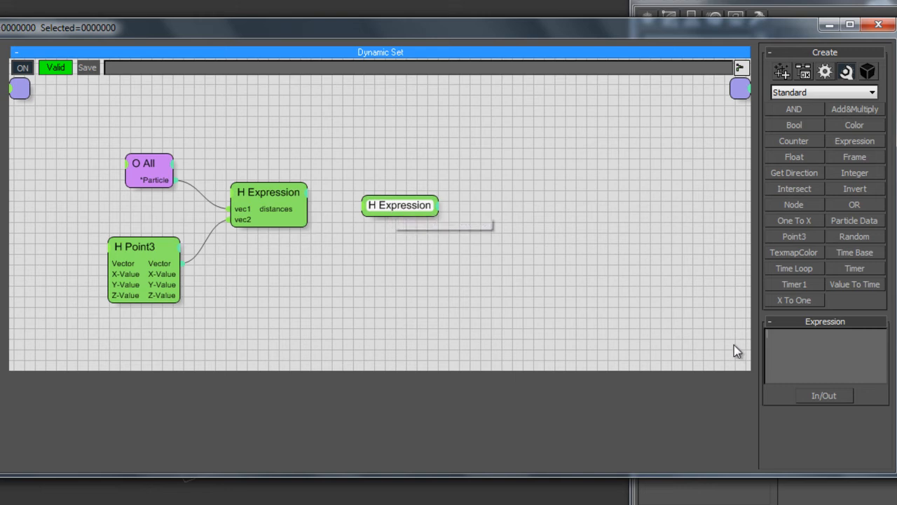
pyautogui.moveTo(398, 208)
pyautogui.mouseDown()
pyautogui.moveTo(392, 204)
pyautogui.moveTo(392, 216)
pyautogui.mouseUp()
# - Add a scalar input named a to the new Expression helper
pyautogui.click(820, 396)
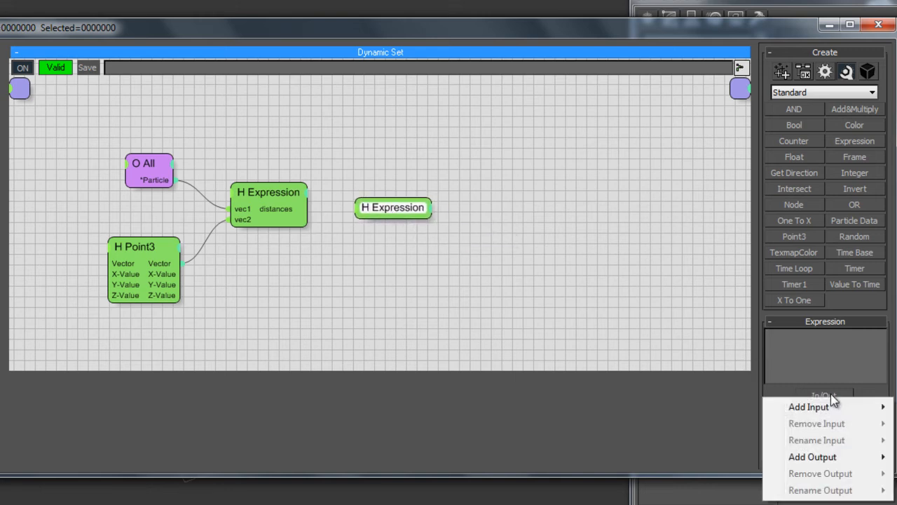
pyautogui.moveTo(826, 408)
pyautogui.click(729, 408)
pyautogui.write('a')
pyautogui.press('Return')
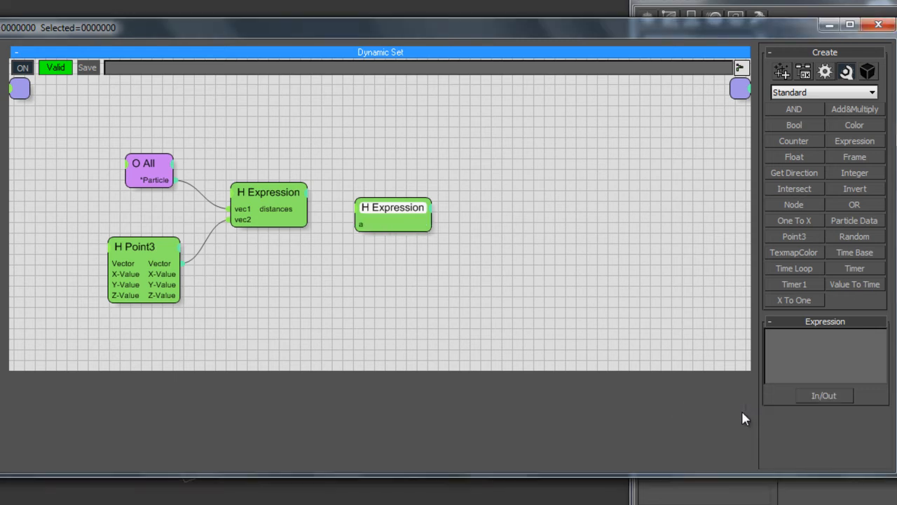
# - Add a scalar input named b to the new Expression and wire the first Expression's distances output to input a
pyautogui.click(814, 397)
pyautogui.moveTo(799, 401)
pyautogui.click(697, 402)
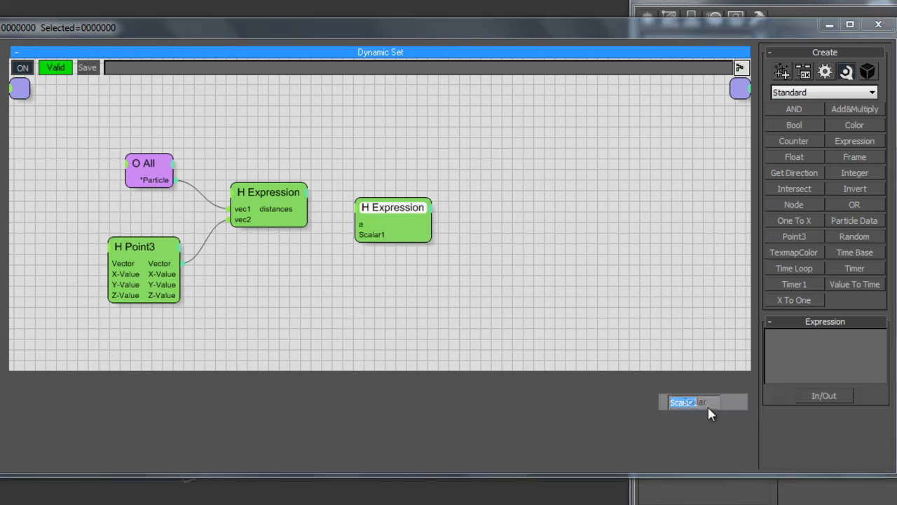
pyautogui.write('b')
pyautogui.press('Return')
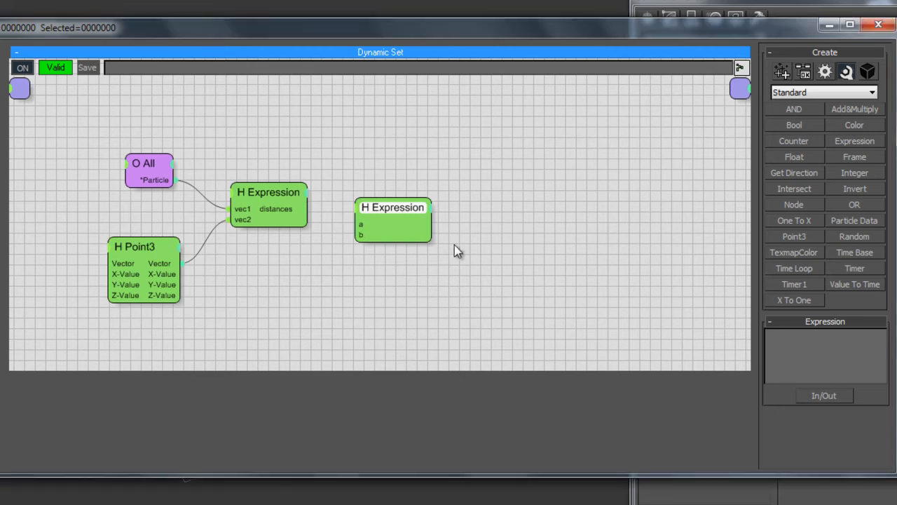
pyautogui.moveTo(392, 212)
pyautogui.mouseDown()
pyautogui.moveTo(400, 213)
pyautogui.moveTo(387, 209)
pyautogui.mouseUp()
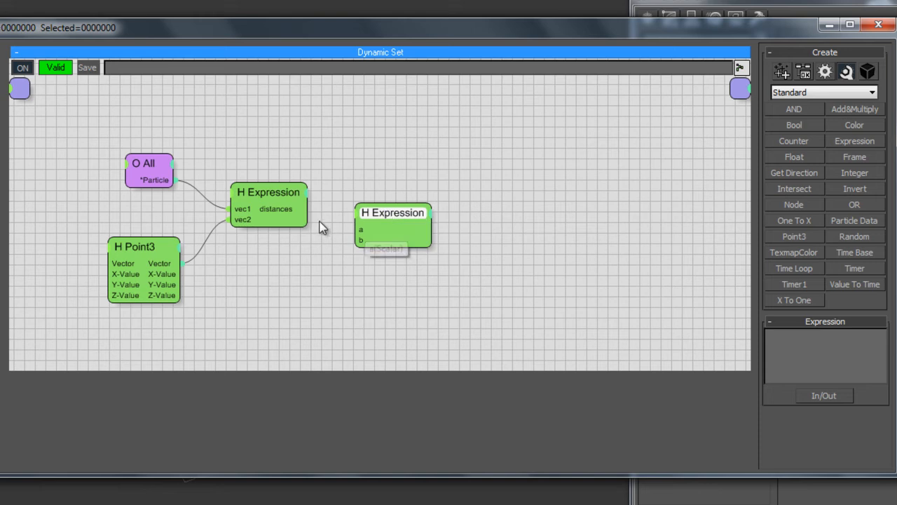
pyautogui.moveTo(309, 209); pyautogui.dragTo(398, 215)
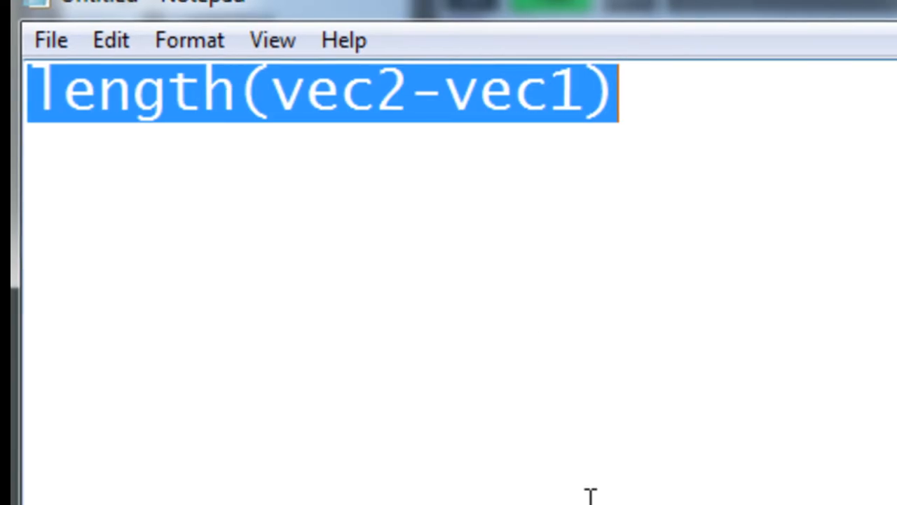
# - Switch to Notepad and start the condition if(a<b two lines below the length formula
pyautogui.click(712, 184)
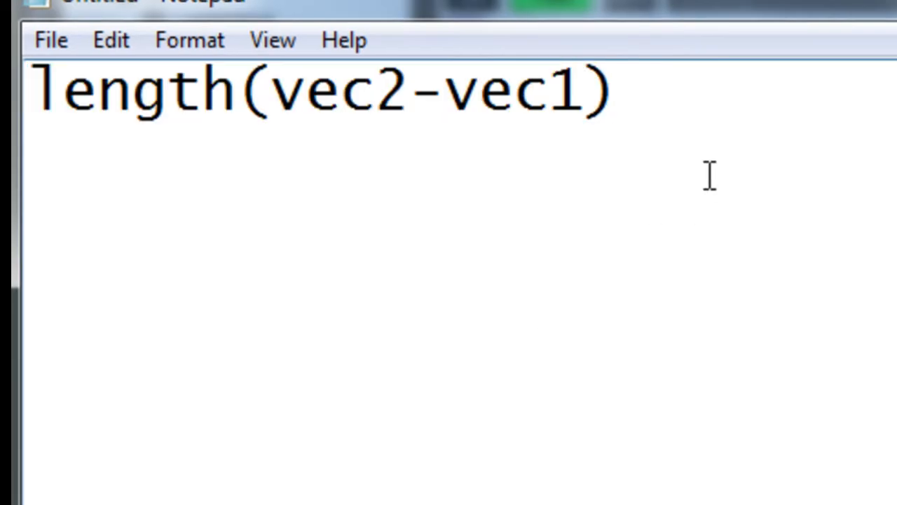
pyautogui.press('Return')
pyautogui.press('Return')
pyautogui.write('if(')
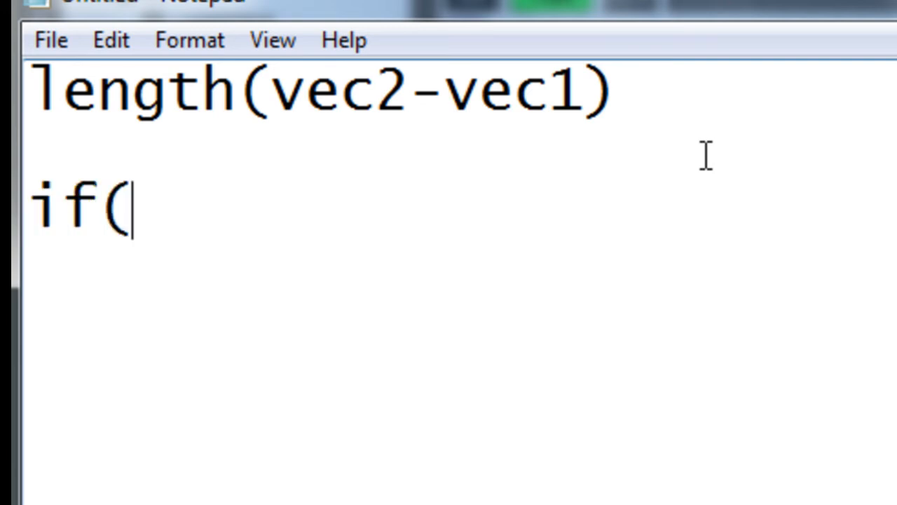
pyautogui.write('a<')
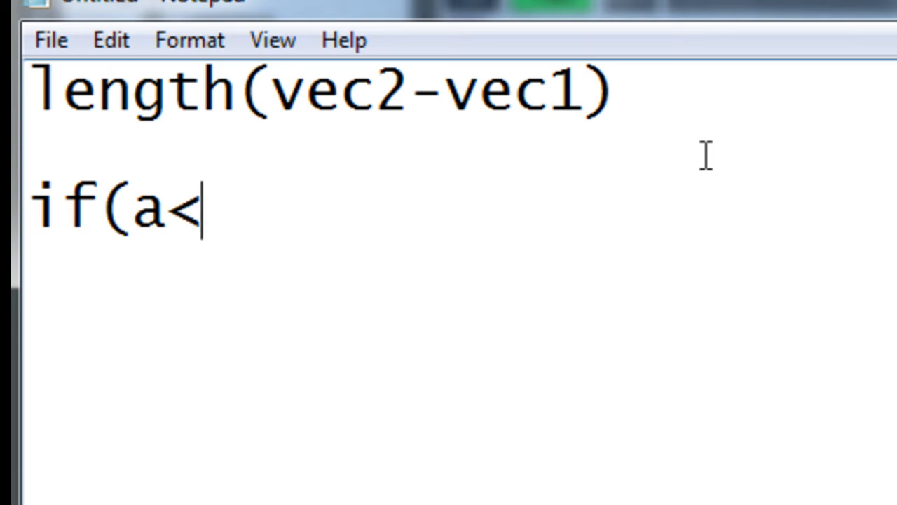
pyautogui.write('b')
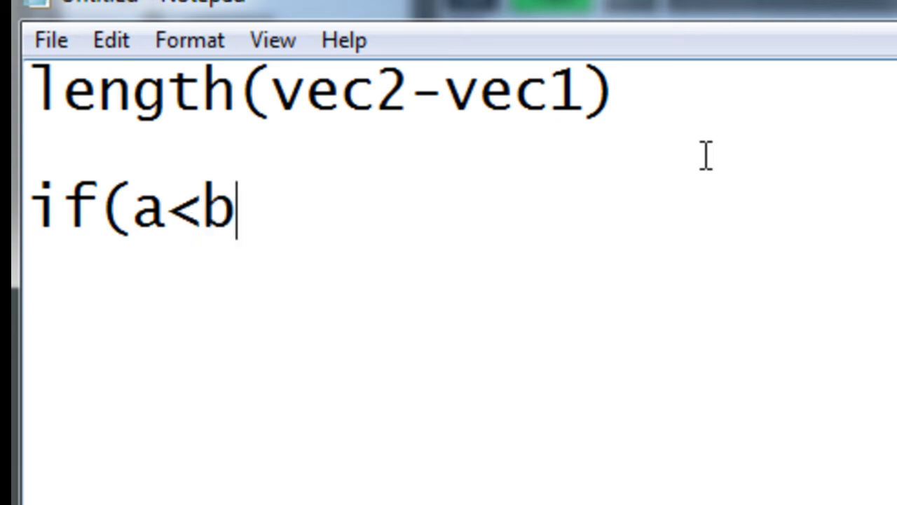
pyautogui.moveTo(678, 90); pyautogui.dragTo(22, 91)
pyautogui.click(312, 175)
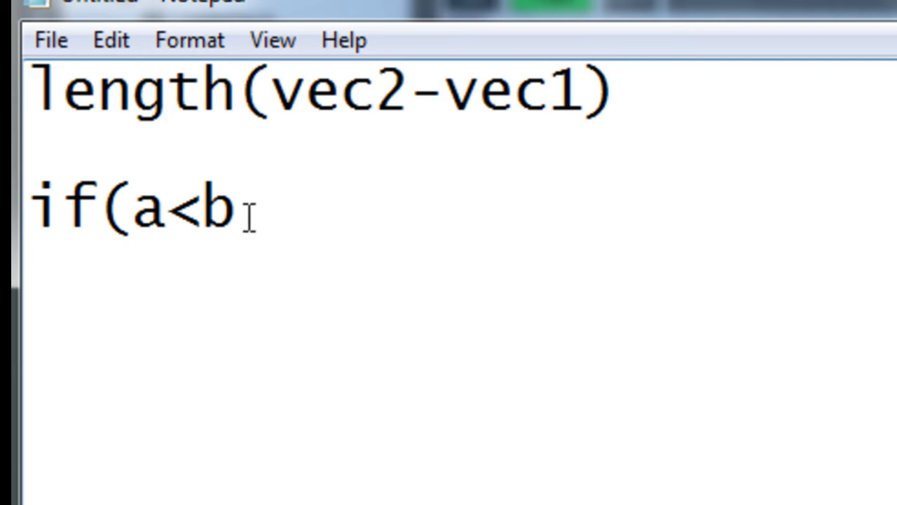
pyautogui.moveTo(202, 210); pyautogui.dragTo(273, 210)
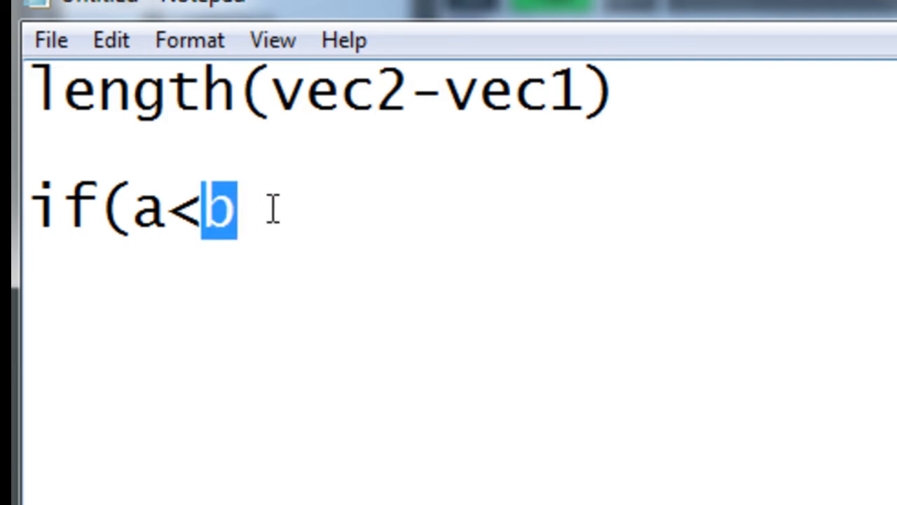
pyautogui.click(271, 211)
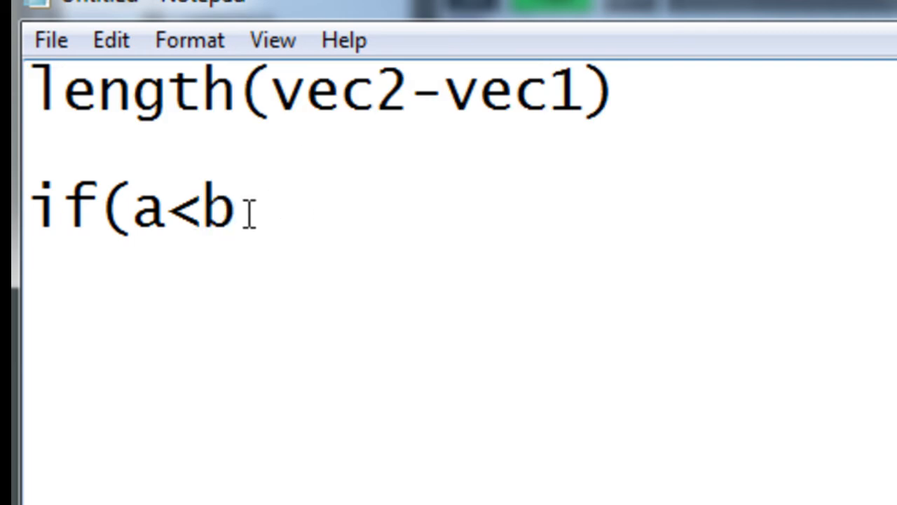
pyautogui.moveTo(175, 210); pyautogui.dragTo(132, 210)
# - Complete the condition in Notepad so it reads if(a<b,1,0)
pyautogui.click(245, 214)
pyautogui.write(',')
pyautogui.press('BackSpace')
pyautogui.write('1')
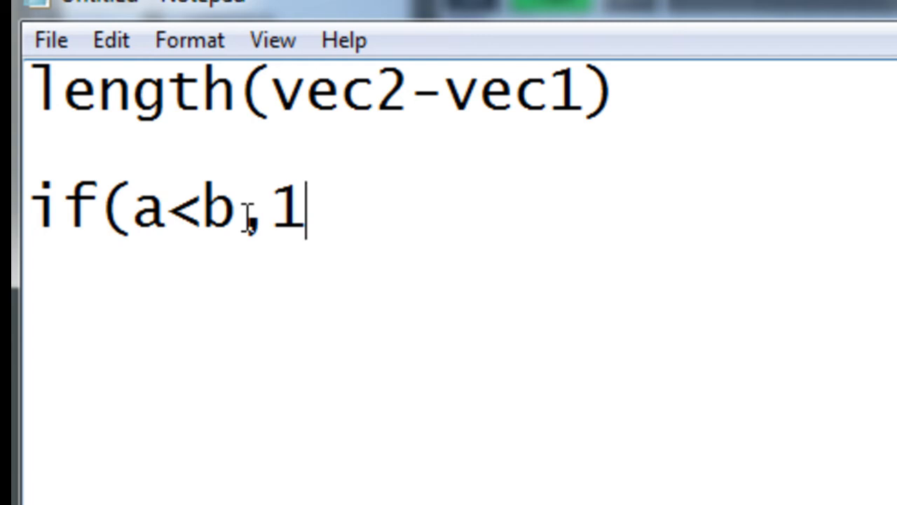
pyautogui.write(',0')
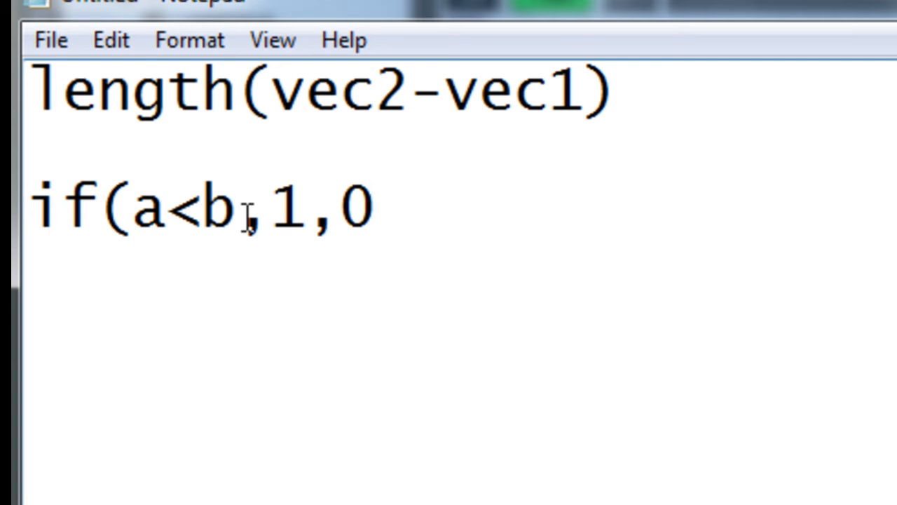
pyautogui.write(')')
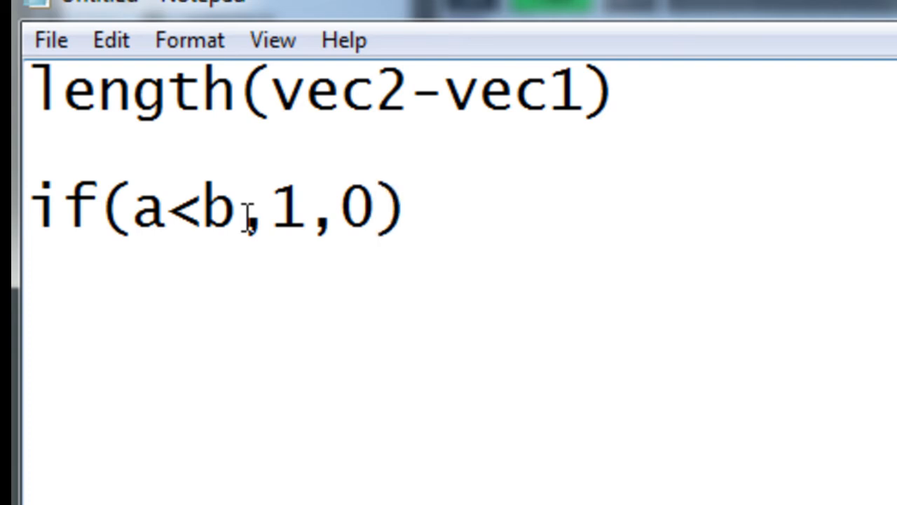
# - Copy if(a<b,1,0) from Notepad and paste it as the second Expression helper's formula in 3ds Max
pyautogui.moveTo(442, 215); pyautogui.dragTo(16, 213)
pyautogui.hotkey('ctrl', 'c')
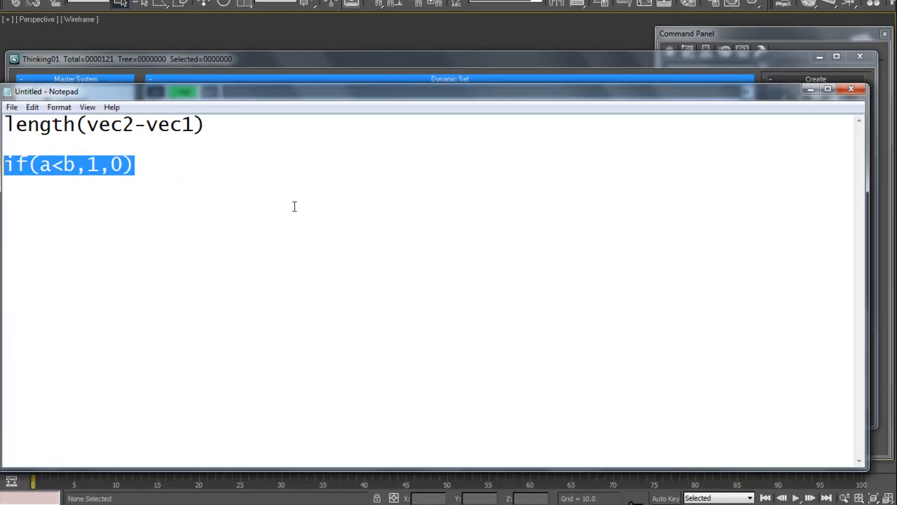
pyautogui.click(398, 38)
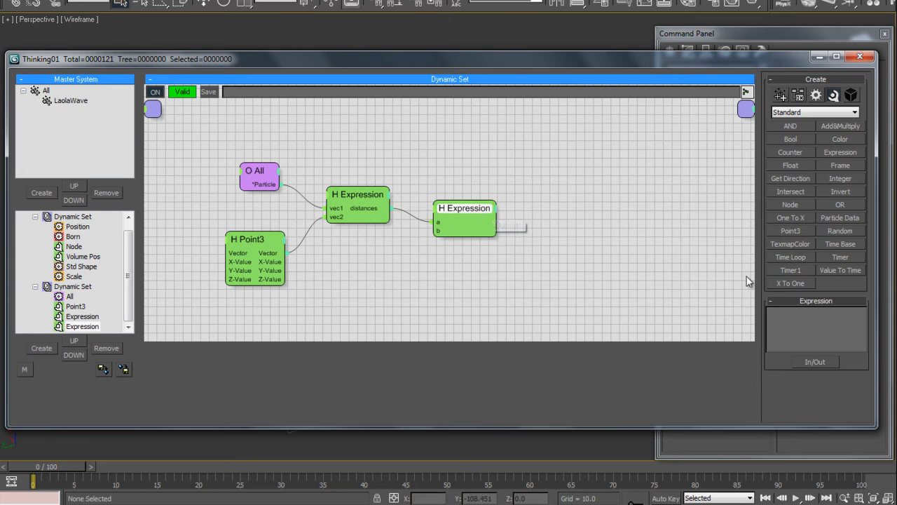
pyautogui.click(793, 333)
pyautogui.hotkey('ctrl', 'v')
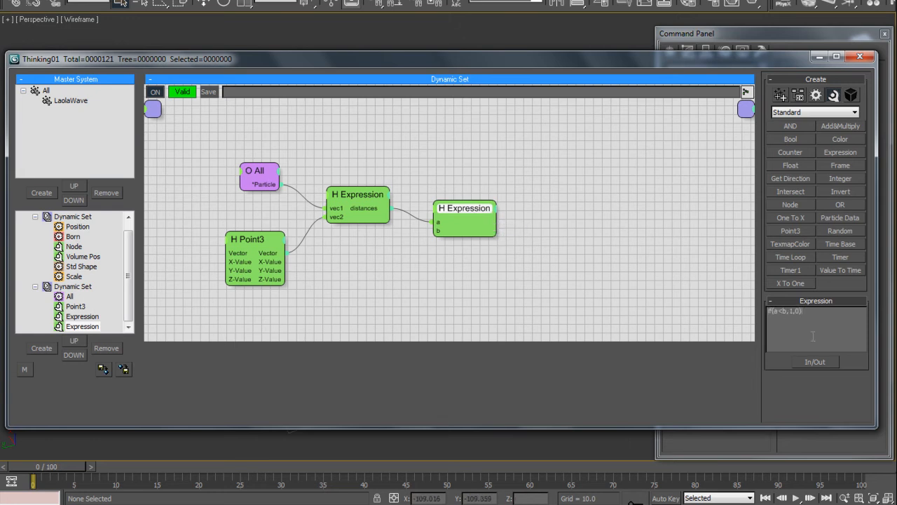
pyautogui.doubleClick(814, 337)
pyautogui.click(818, 340)
# - Add a scalar output named "on or off" to the second Expression helper and align its node with the first Expression
pyautogui.click(818, 362)
pyautogui.moveTo(796, 412)
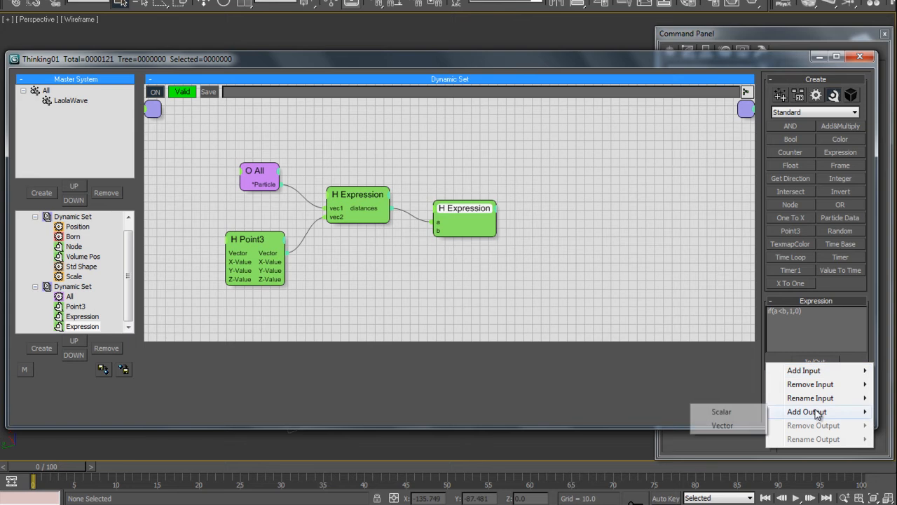
pyautogui.click(743, 412)
pyautogui.write('on ot')
pyautogui.press('BackSpace')
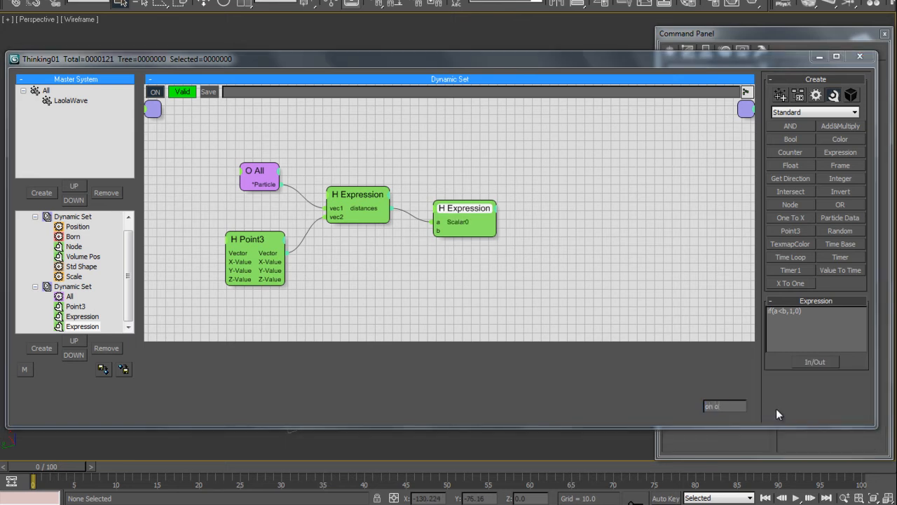
pyautogui.write('r off')
pyautogui.press('Return')
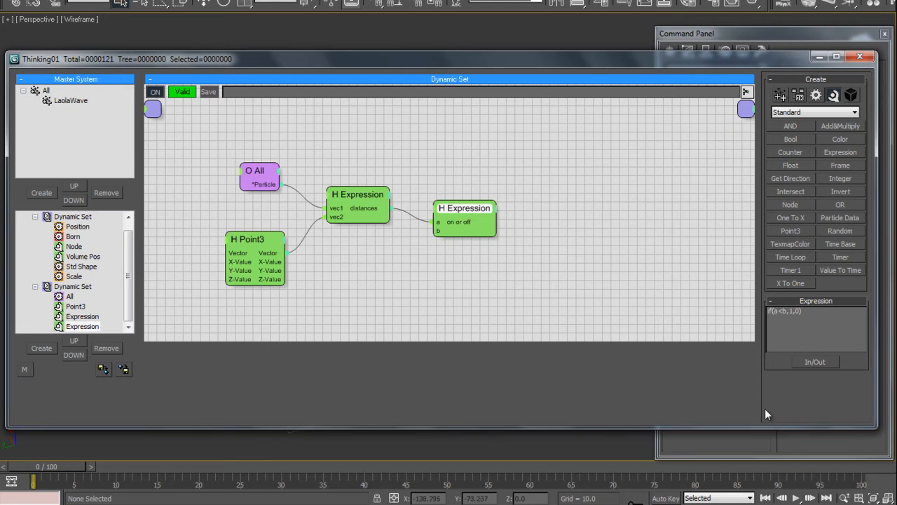
pyautogui.moveTo(465, 223); pyautogui.dragTo(468, 214)
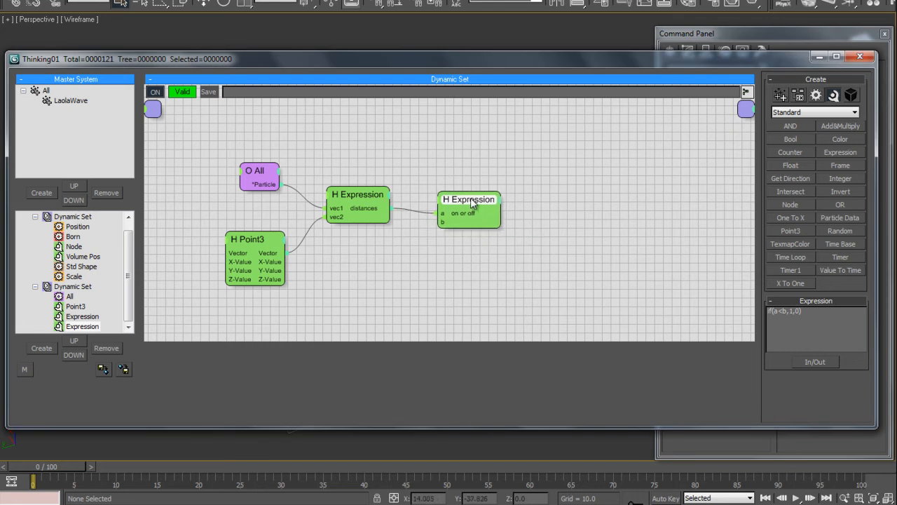
# - Add a Group operator beyond the second Expression and connect the All node's Particle output to its Particle input
pyautogui.moveTo(577, 232); pyautogui.dragTo(554, 239, button='middle')
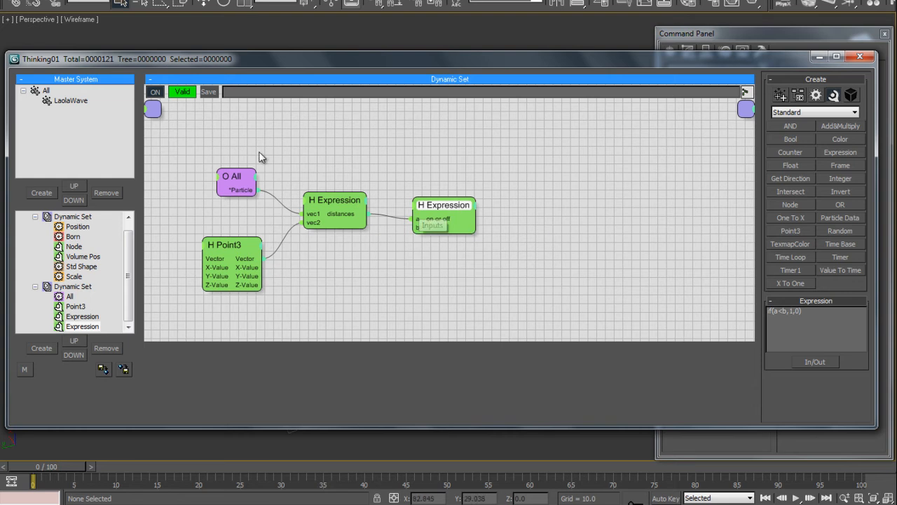
pyautogui.click(707, 183)
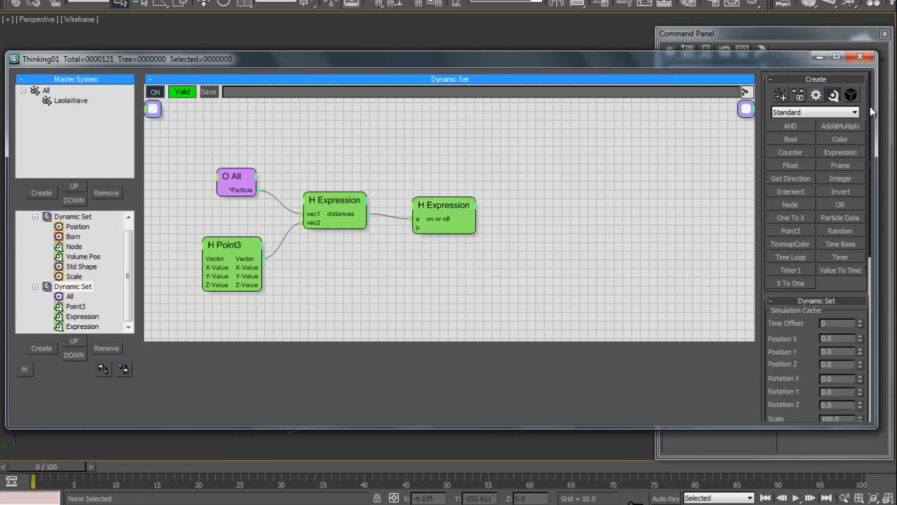
pyautogui.click(816, 97)
pyautogui.click(608, 225)
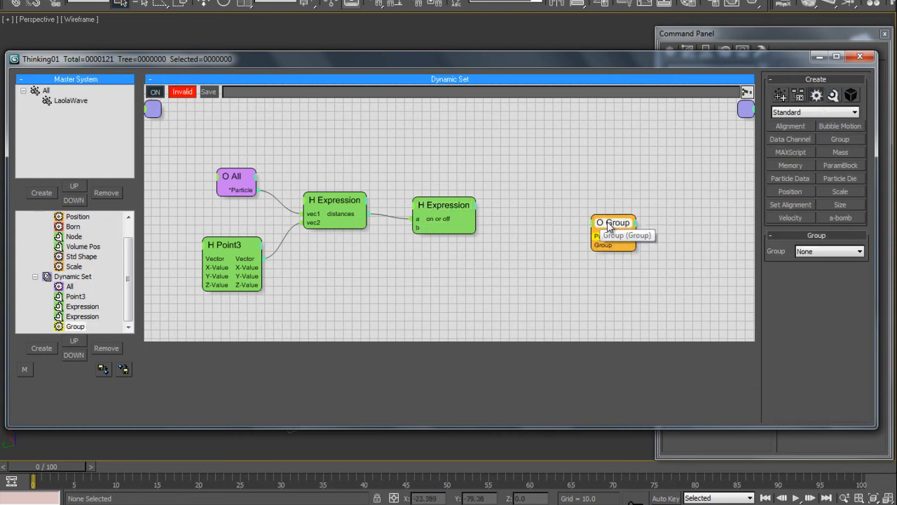
pyautogui.moveTo(608, 224); pyautogui.dragTo(605, 192)
pyautogui.moveTo(254, 195); pyautogui.dragTo(254, 195)
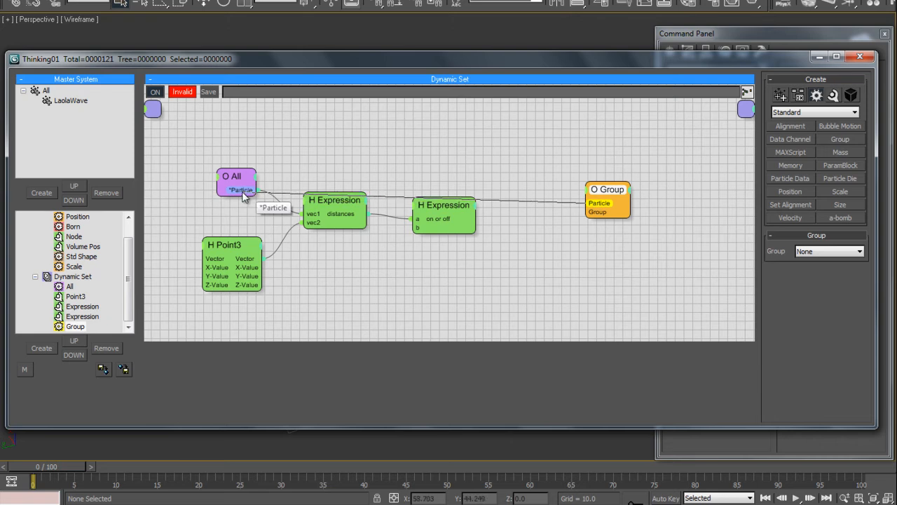
# - Lower the second Expression node slightly and expose the ON input on the Group operator
pyautogui.moveTo(454, 214); pyautogui.dragTo(456, 228)
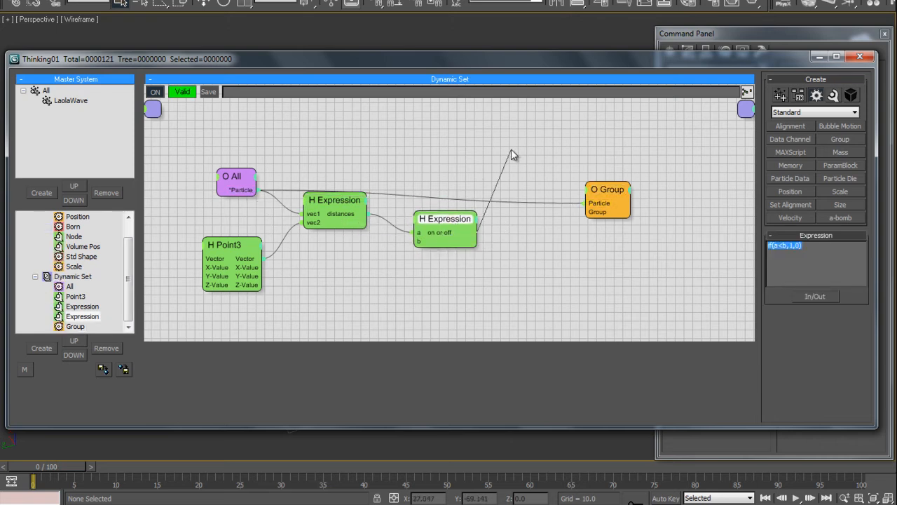
pyautogui.moveTo(571, 195); pyautogui.dragTo(568, 242)
pyautogui.rightClick(589, 195)
pyautogui.click(588, 200)
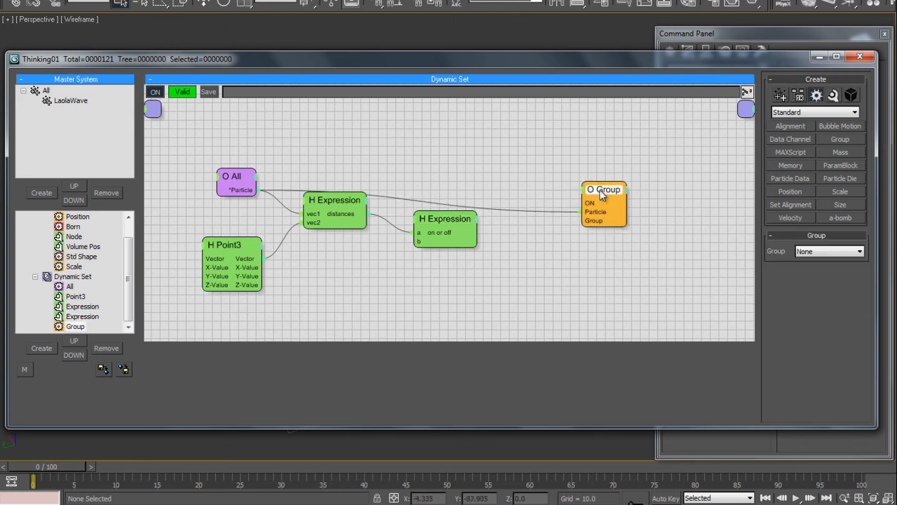
pyautogui.moveTo(622, 200); pyautogui.dragTo(620, 194)
# - Assign the Group operator to LaolaWave and connect the second Expression's "on or off" output to its ON input
pyautogui.click(818, 252)
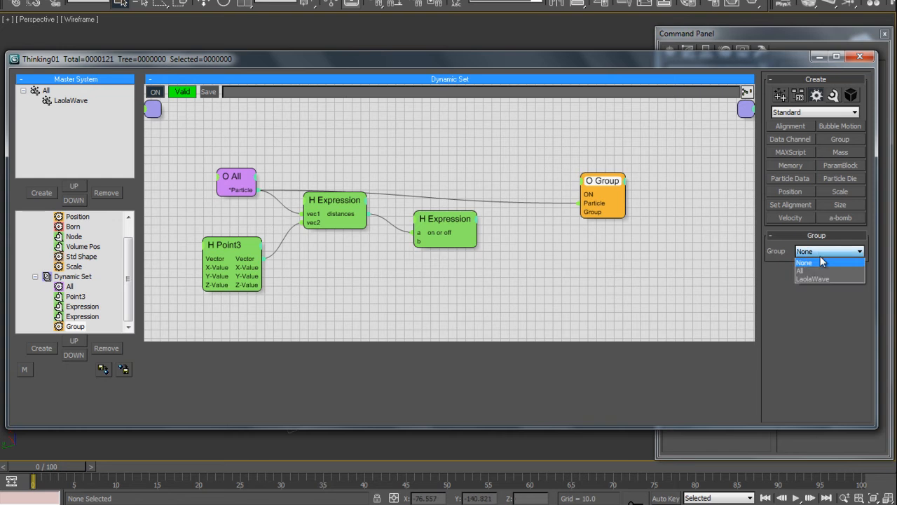
pyautogui.click(837, 277)
pyautogui.moveTo(477, 232); pyautogui.dragTo(586, 195)
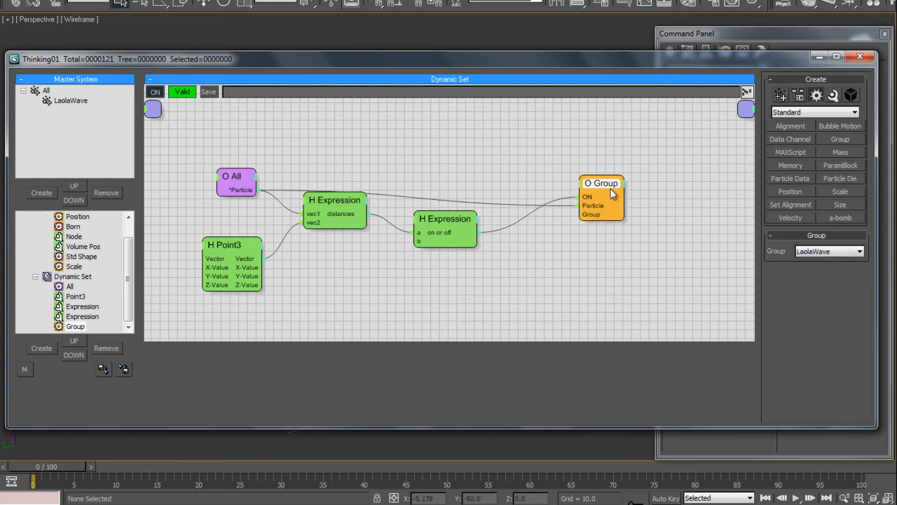
# - Reposition the second Expression node and add a ParamBlock operator below the first Expression
pyautogui.click(445, 228)
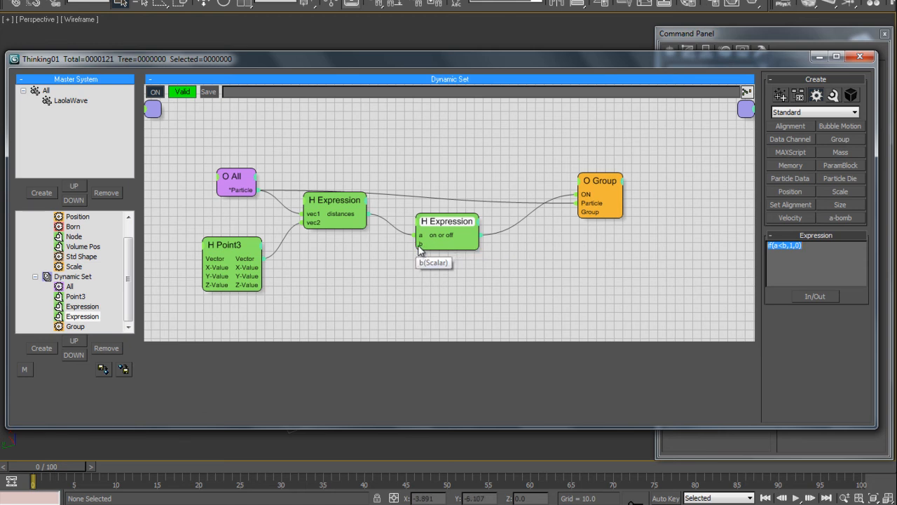
pyautogui.moveTo(448, 229); pyautogui.dragTo(453, 226)
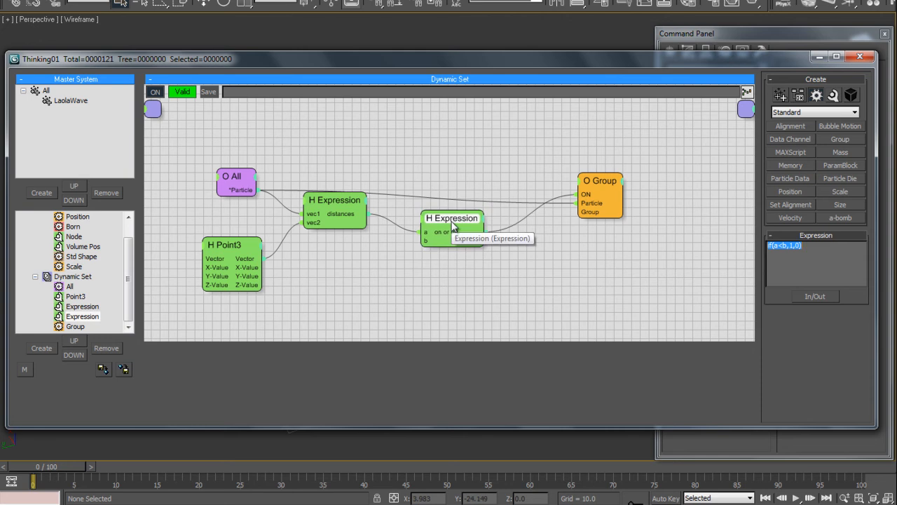
pyautogui.click(826, 168)
pyautogui.moveTo(314, 262); pyautogui.dragTo(352, 270)
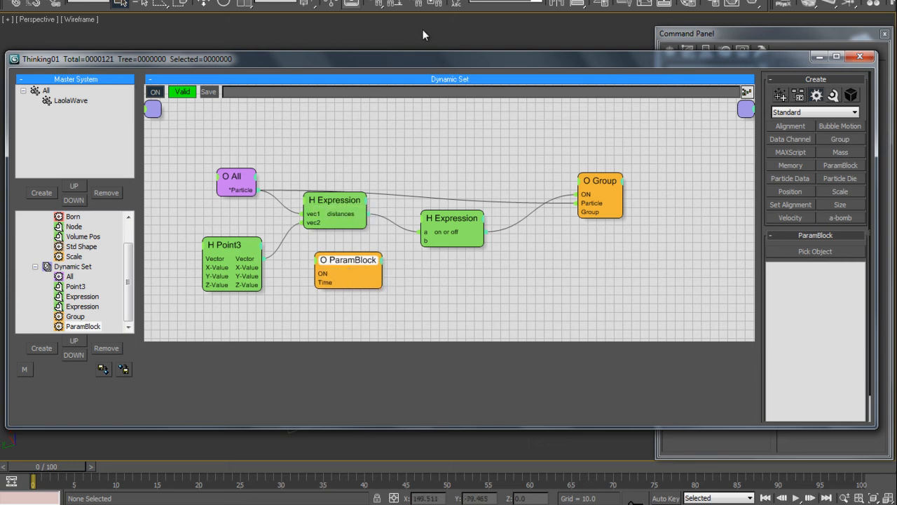
# - Close the Thinking Particles window and create a Slider manipulator above the particle grid in the Perspective viewport
pyautogui.click(860, 56)
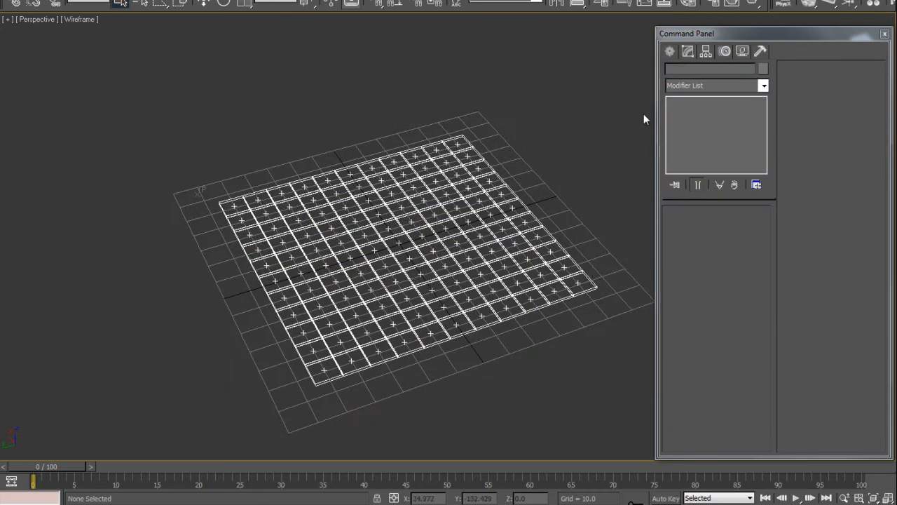
pyautogui.click(669, 54)
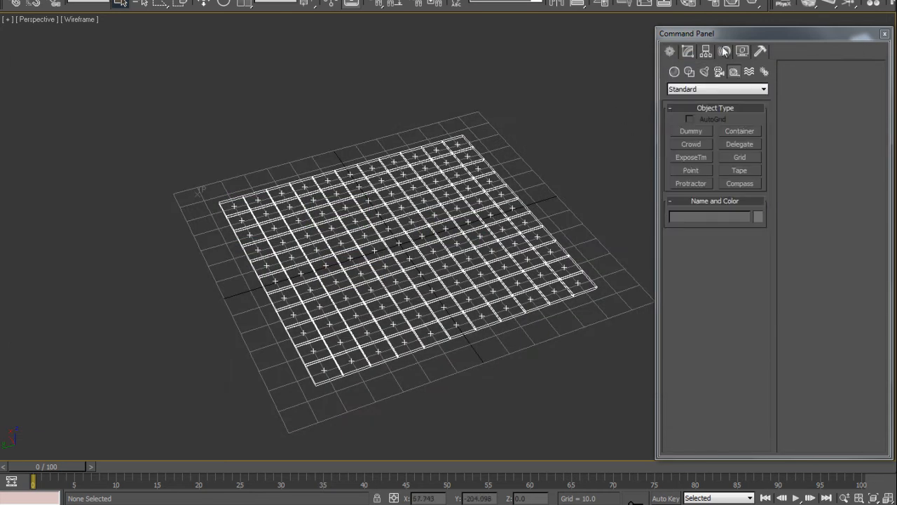
pyautogui.moveTo(721, 34); pyautogui.dragTo(712, 31)
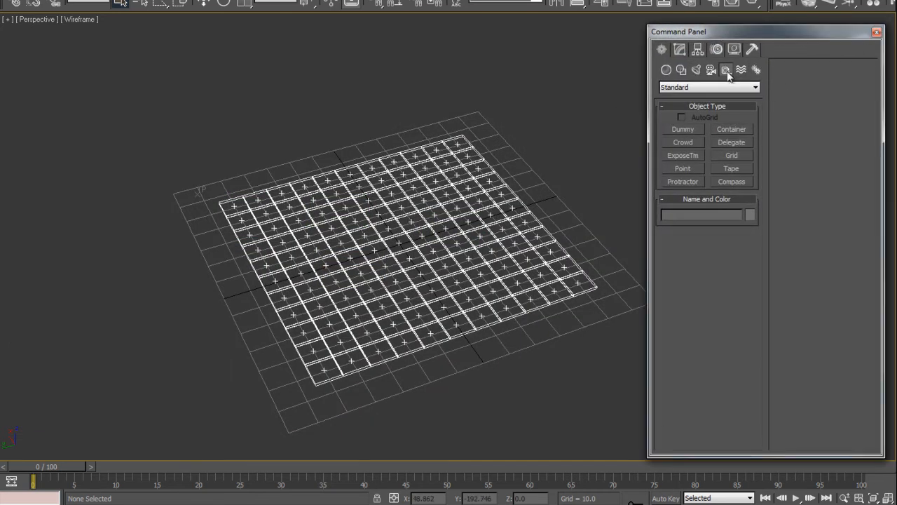
pyautogui.click(700, 88)
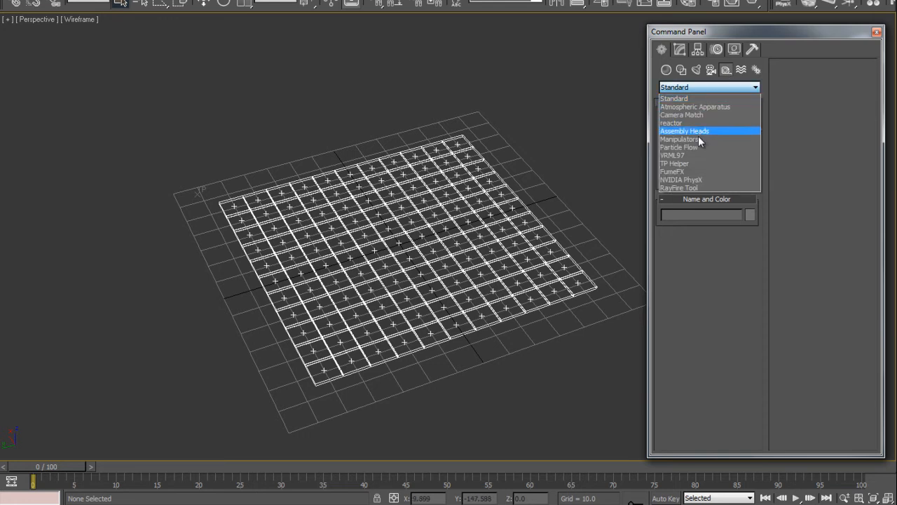
pyautogui.click(703, 140)
pyautogui.click(684, 142)
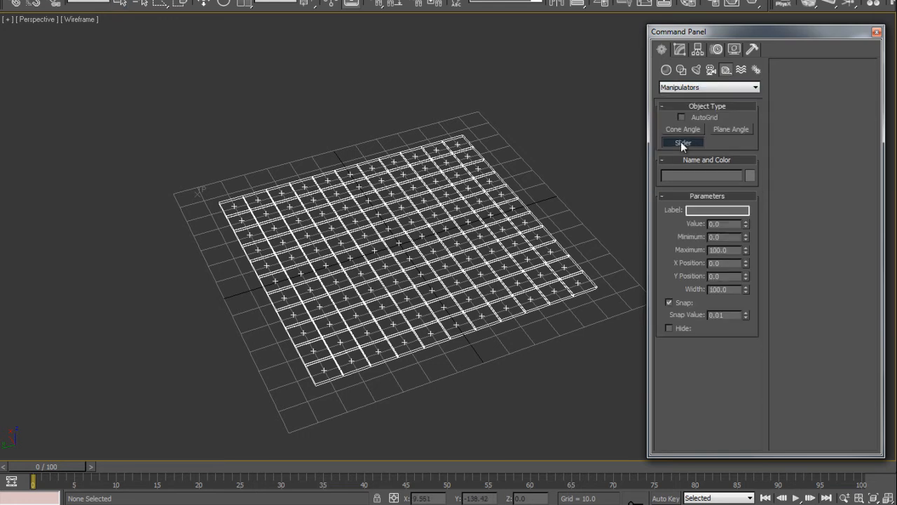
pyautogui.click(210, 50)
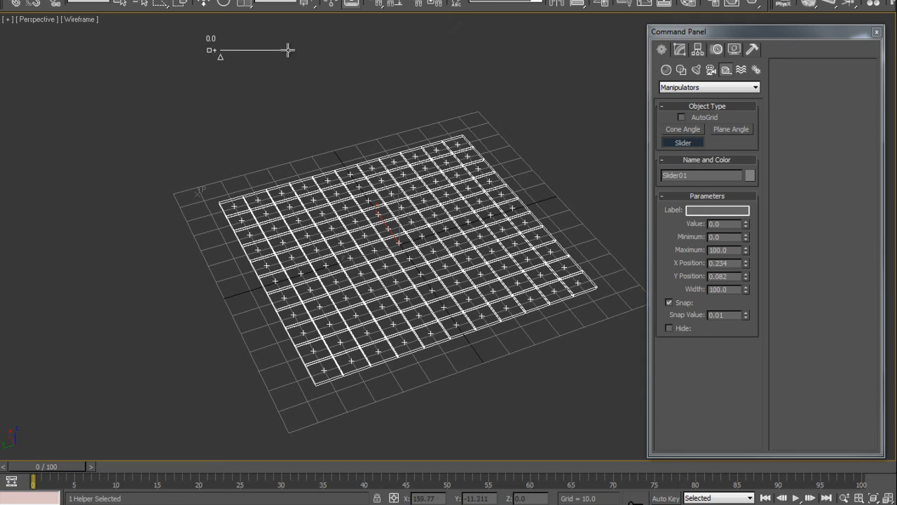
pyautogui.rightClick(336, 68)
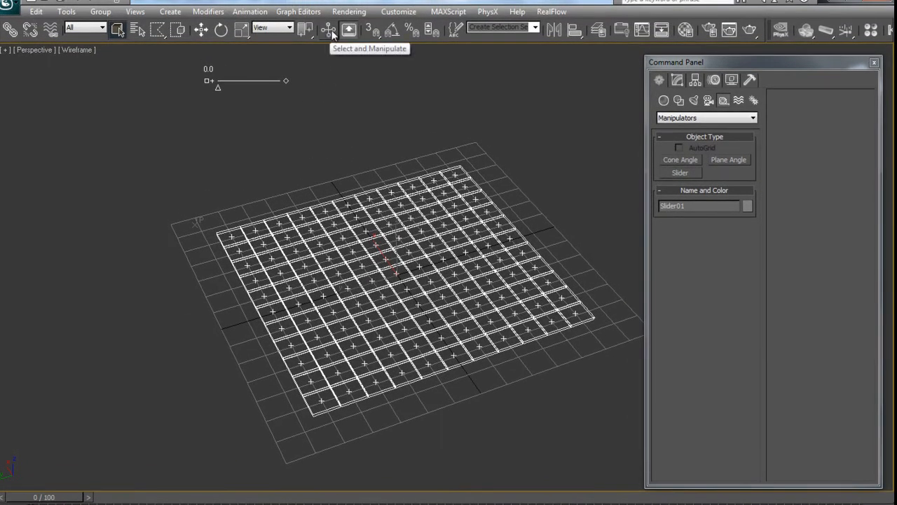
# - Stretch the slider to a width of about 526 using Select and Manipulate
pyautogui.click(329, 30)
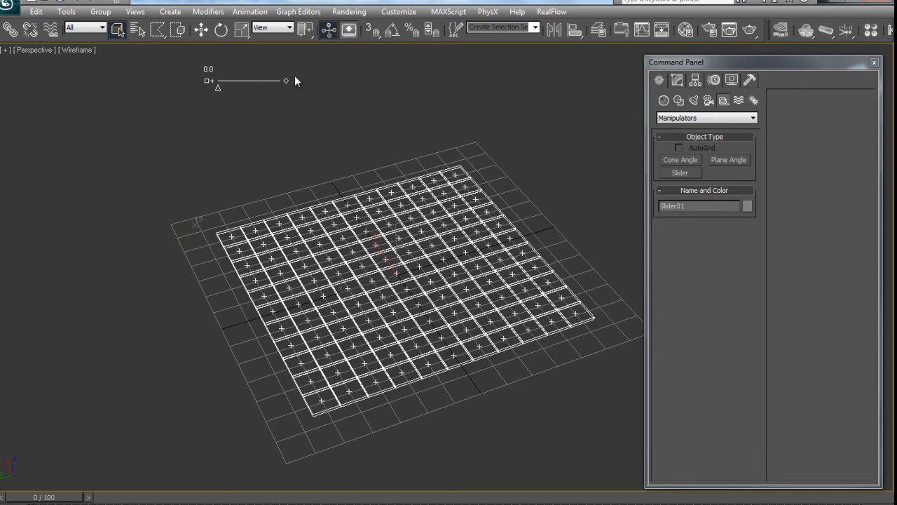
pyautogui.moveTo(287, 79); pyautogui.dragTo(551, 79)
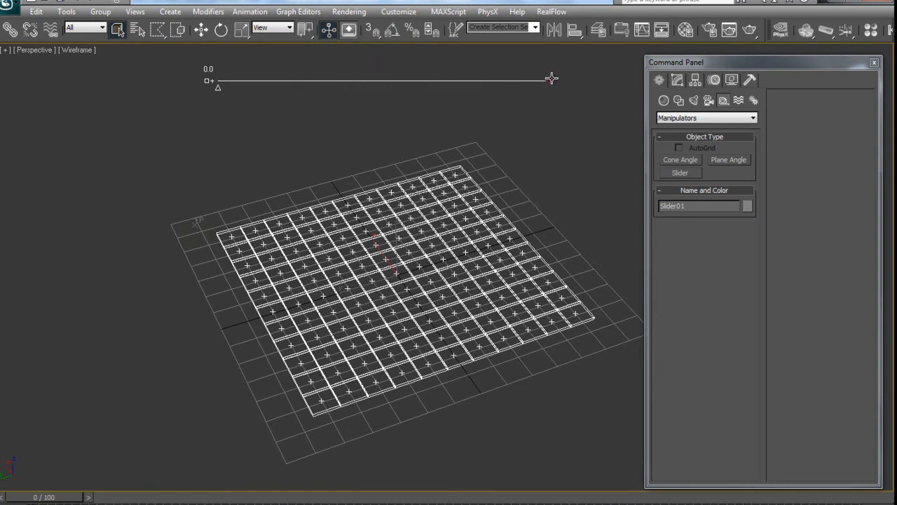
pyautogui.rightClick(265, 105)
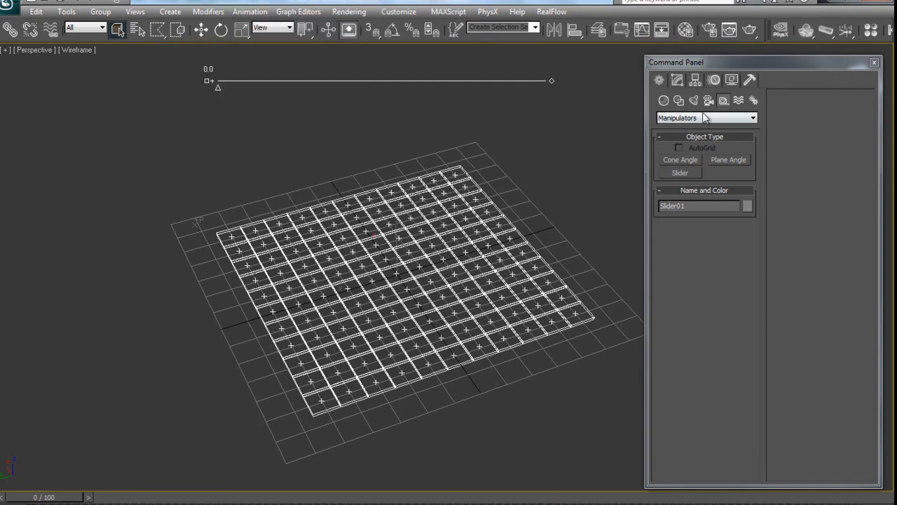
# - Label the slider "Size Matters" and deselect it
pyautogui.click(679, 80)
pyautogui.click(702, 255)
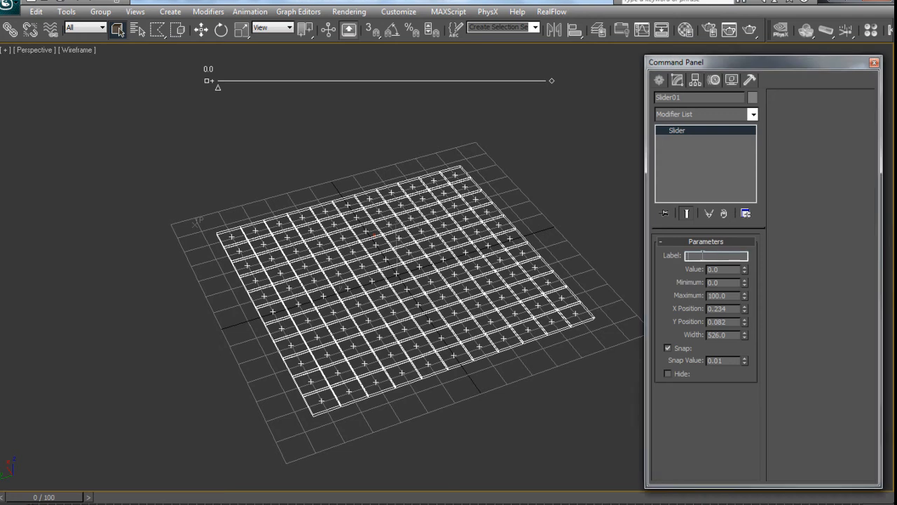
pyautogui.write('sl')
pyautogui.write('Size Matters')
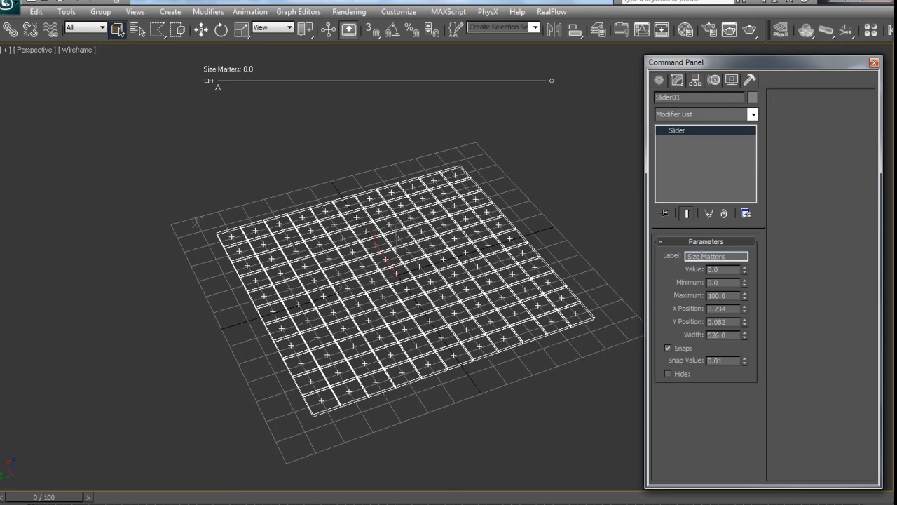
pyautogui.click(321, 123)
# - Turn on Select and Manipulate and try out the Size Matters slider's value handle, returning it to 0.0
pyautogui.keyDown('alt'); pyautogui.moveTo(322, 132); pyautogui.dragTo(325, 124, button='middle'); pyautogui.keyUp('alt')
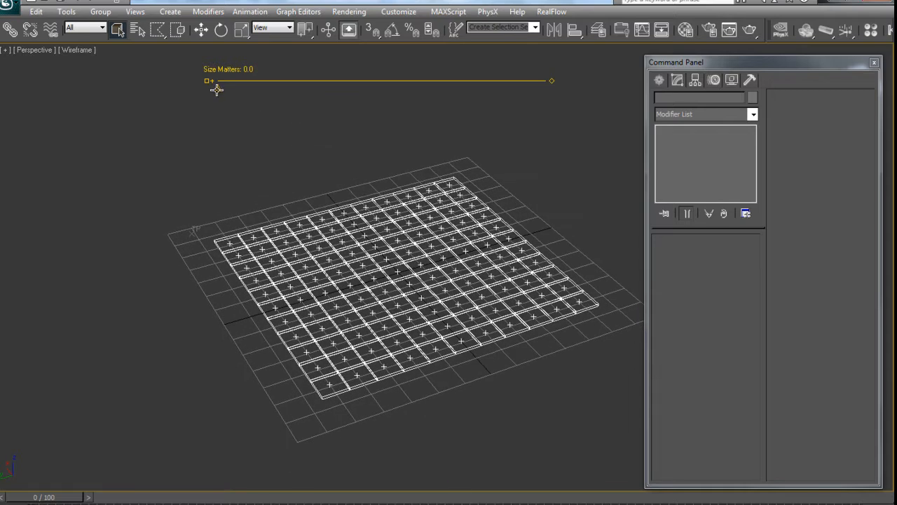
pyautogui.click(217, 90)
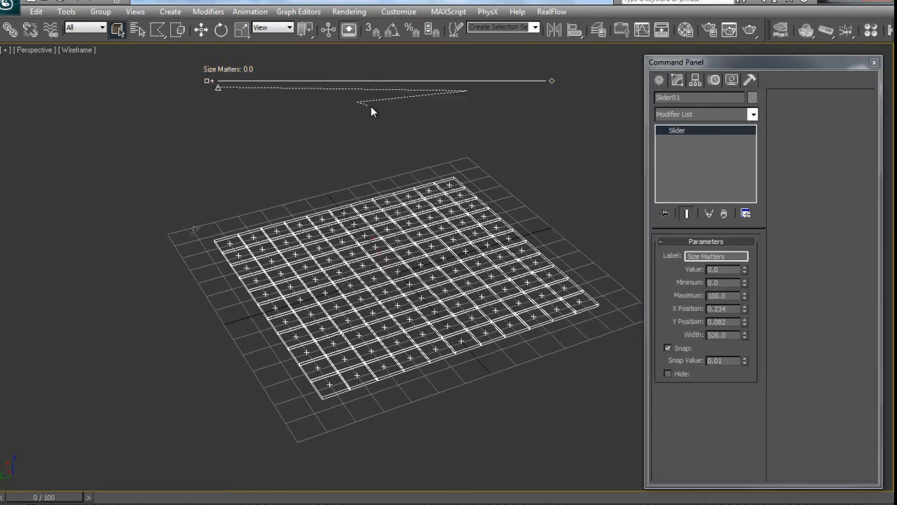
pyautogui.click(331, 51)
pyautogui.click(349, 11)
pyautogui.click(328, 29)
pyautogui.click(329, 29)
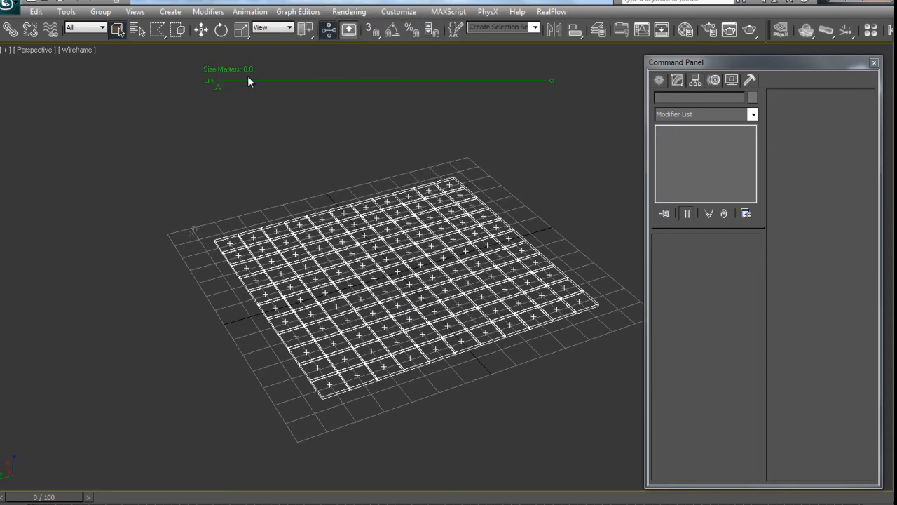
pyautogui.moveTo(219, 87)
pyautogui.mouseDown()
pyautogui.moveTo(585, 86)
pyautogui.moveTo(579, 96)
pyautogui.moveTo(169, 99)
pyautogui.moveTo(509, 100)
pyautogui.moveTo(168, 101)
pyautogui.moveTo(621, 103)
pyautogui.moveTo(179, 116)
pyautogui.mouseUp()
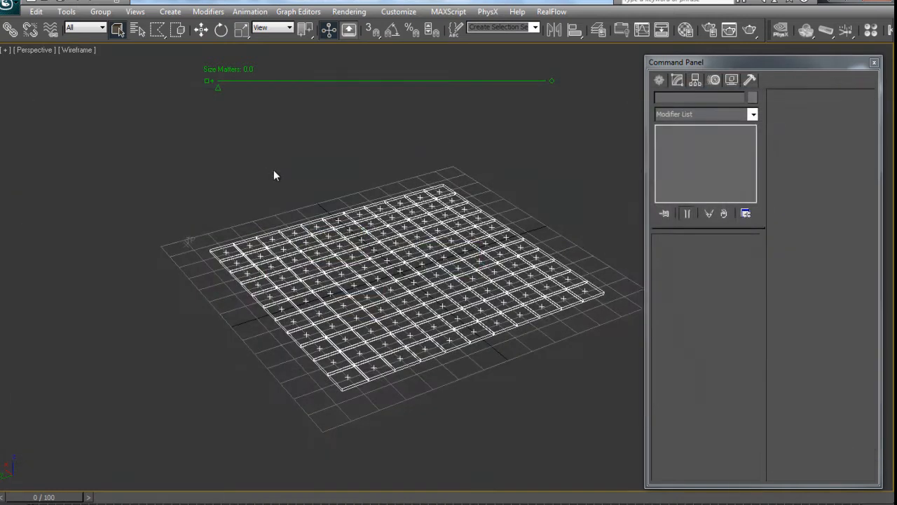
# - Reopen the Thinking Particles window and pick Slider01 in the viewport as the ParamBlock's object
pyautogui.press('6')
pyautogui.moveTo(333, 288); pyautogui.dragTo(323, 291)
pyautogui.click(793, 192)
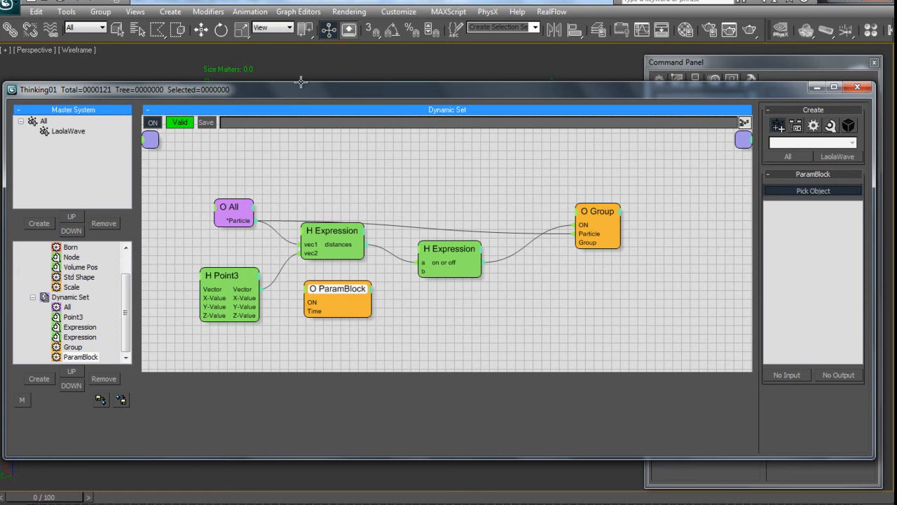
pyautogui.moveTo(229, 88); pyautogui.dragTo(227, 112)
pyautogui.click(209, 81)
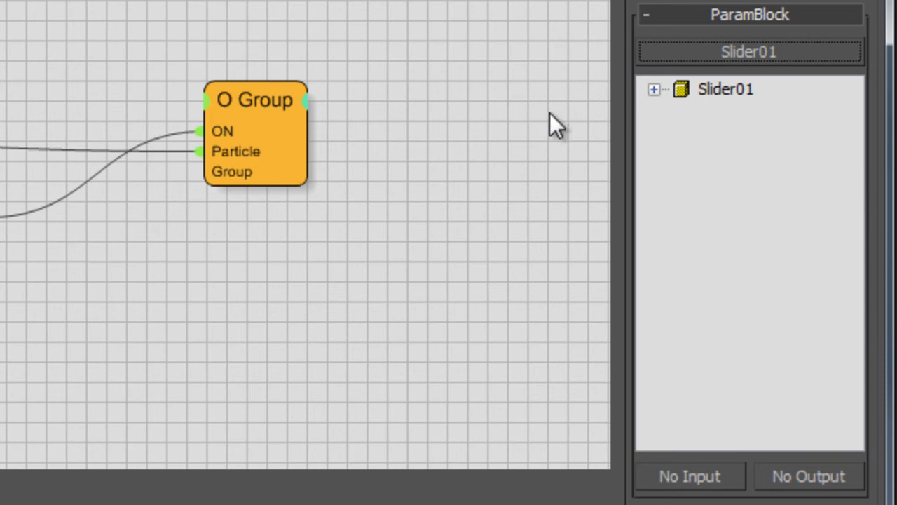
# - Expose the "value" parameter of Slider01's Slider (Object) as an output of the ParamBlock
pyautogui.click(655, 90)
pyautogui.click(681, 136)
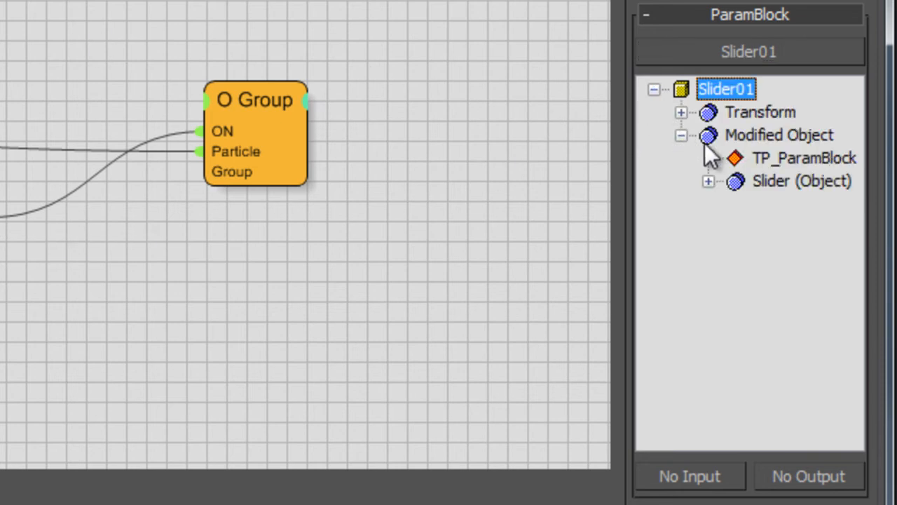
pyautogui.click(709, 181)
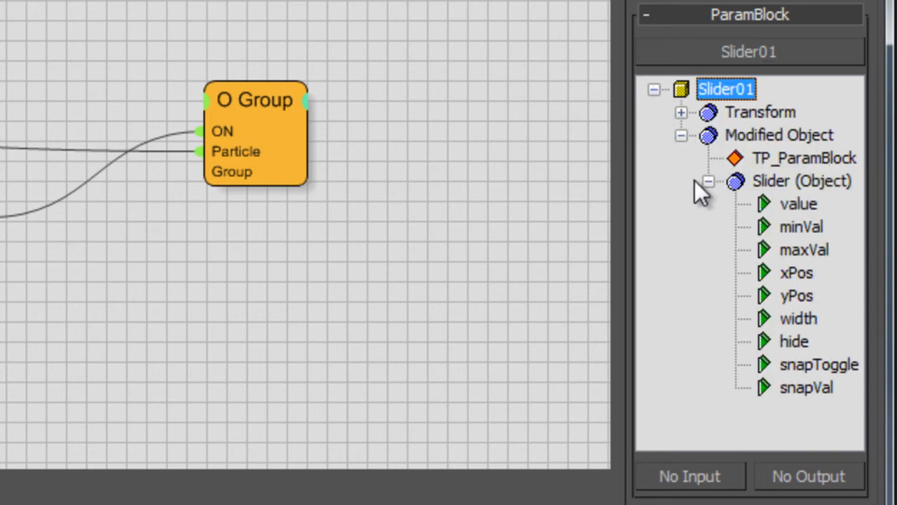
pyautogui.click(800, 204)
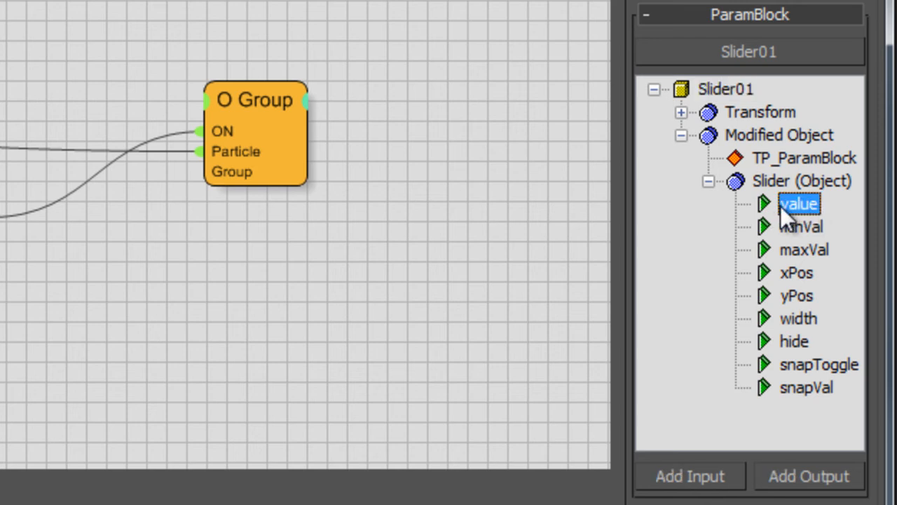
pyautogui.click(804, 466)
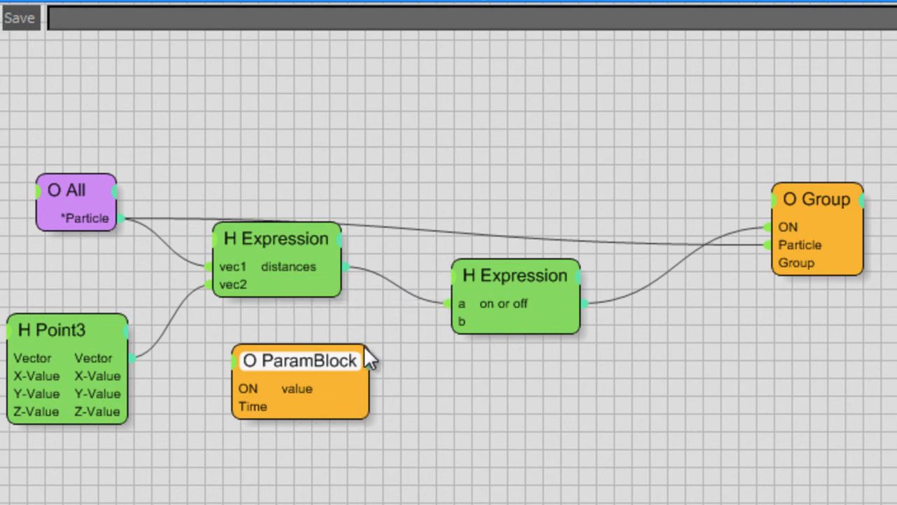
# - Connect the ParamBlock's value output to the second Expression's b input and tidy the node layout
pyautogui.moveTo(368, 387); pyautogui.dragTo(442, 373)
pyautogui.moveTo(262, 39); pyautogui.dragTo(448, 378)
pyautogui.moveTo(516, 335)
pyautogui.mouseDown()
pyautogui.moveTo(543, 340)
pyautogui.moveTo(534, 337)
pyautogui.mouseUp()
pyautogui.moveTo(827, 258); pyautogui.dragTo(846, 266)
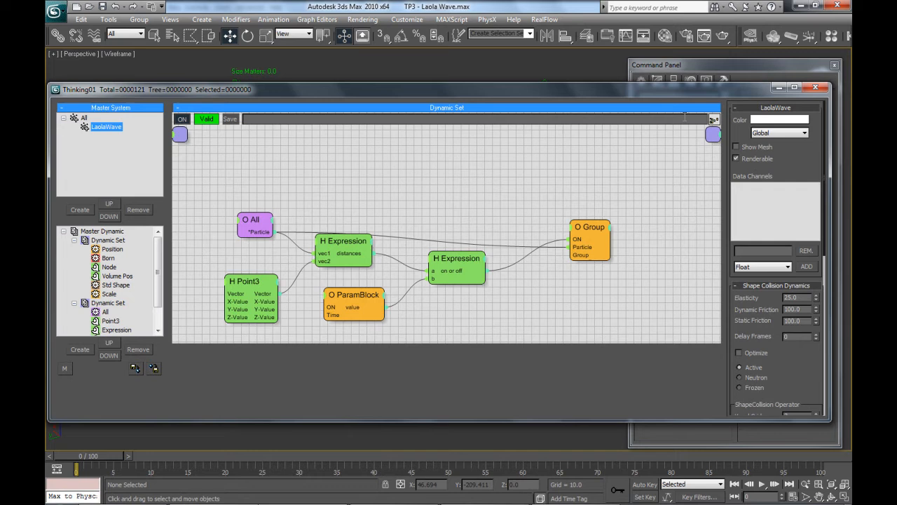
# - Set the LaolaWave group's color to red with RGB values 255, 0, 0
pyautogui.click(779, 119)
pyautogui.moveTo(397, 116); pyautogui.dragTo(512, 121)
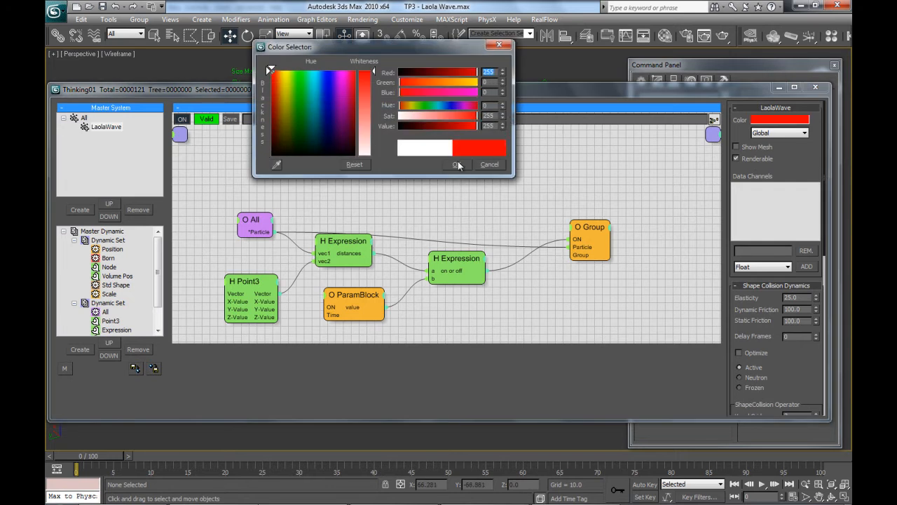
pyautogui.click(457, 164)
# - Tidy the dynamic set's layout by spacing out the Point3, ParamBlock and two Expression nodes
pyautogui.click(462, 233)
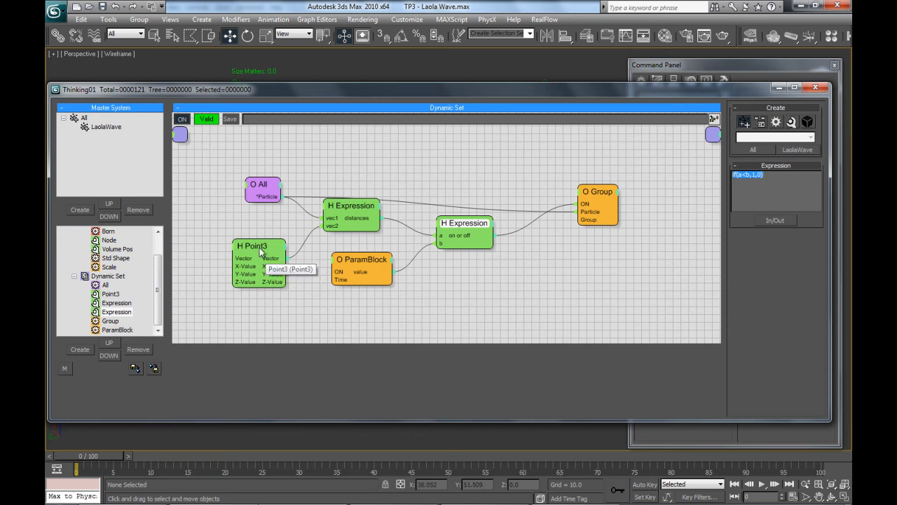
pyautogui.moveTo(263, 247); pyautogui.dragTo(259, 235)
pyautogui.moveTo(340, 209); pyautogui.dragTo(351, 221)
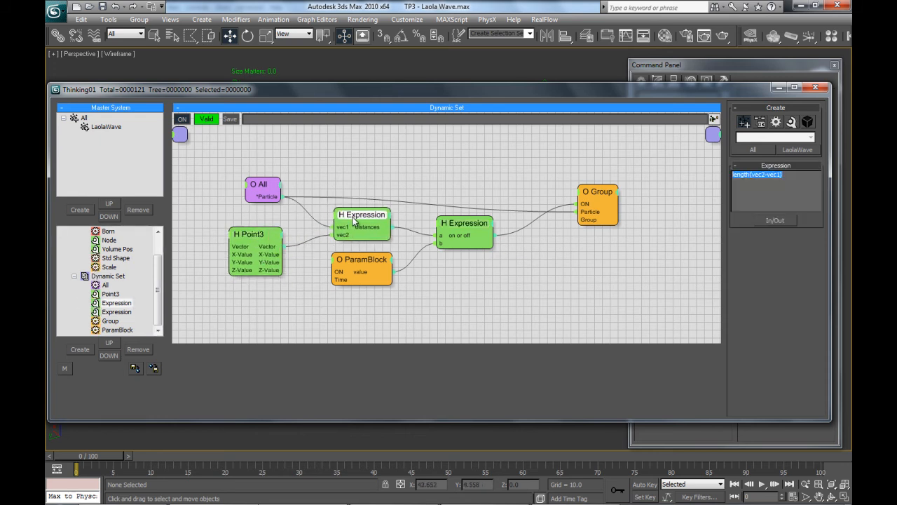
pyautogui.moveTo(360, 265); pyautogui.dragTo(360, 276)
pyautogui.moveTo(364, 226); pyautogui.dragTo(365, 230)
pyautogui.moveTo(445, 227); pyautogui.dragTo(450, 236)
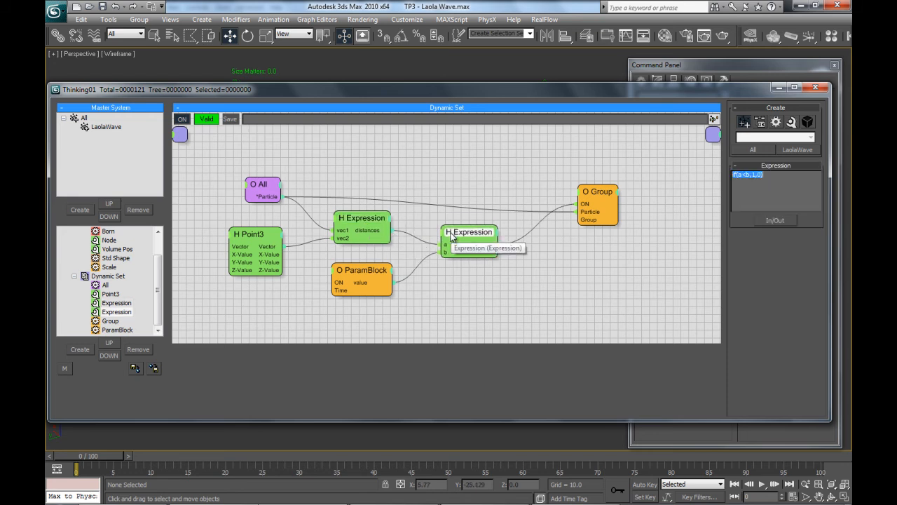
# - Review the distance Expression's length(vec2-vec1) formula and compare it with the particle grid in the viewport
pyautogui.click(372, 218)
pyautogui.click(759, 187)
pyautogui.moveTo(755, 174); pyautogui.dragTo(775, 174)
pyautogui.click(744, 176)
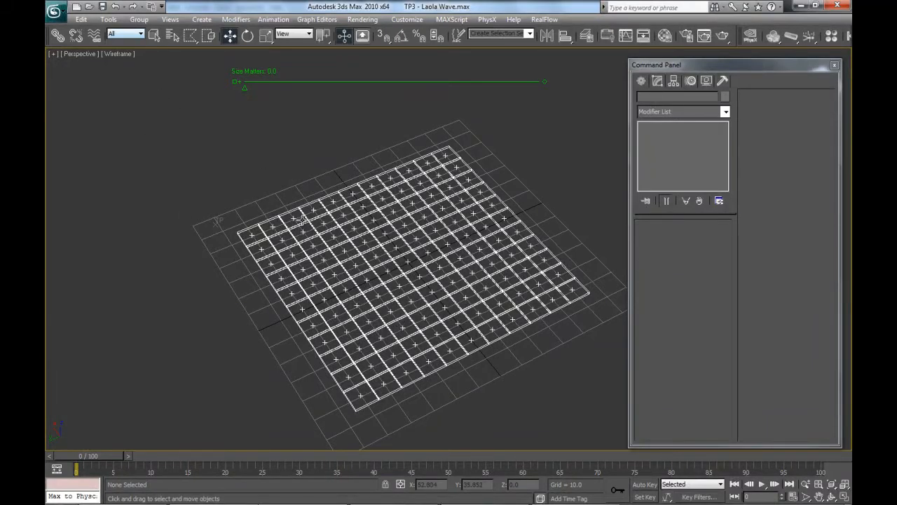
pyautogui.keyDown('alt'); pyautogui.moveTo(419, 268); pyautogui.dragTo(392, 266, button='middle'); pyautogui.keyUp('alt')
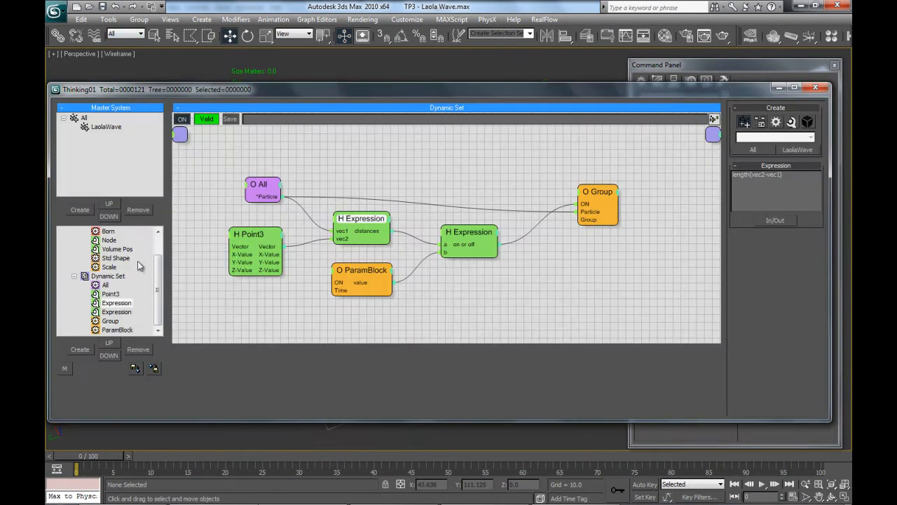
pyautogui.click(102, 231)
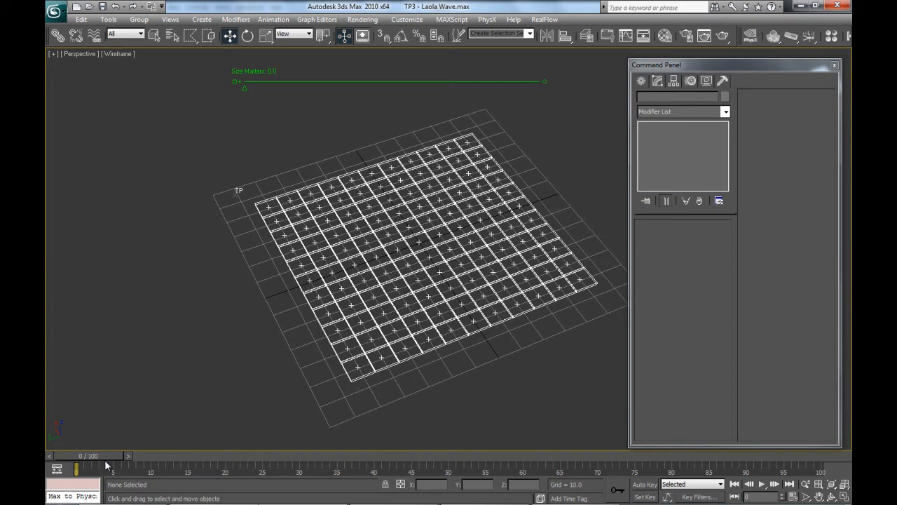
# - Try a small Size Matters value of about 8.5, advance to frame 4 and inspect the grid's center particle up close
pyautogui.moveTo(119, 453); pyautogui.dragTo(140, 453)
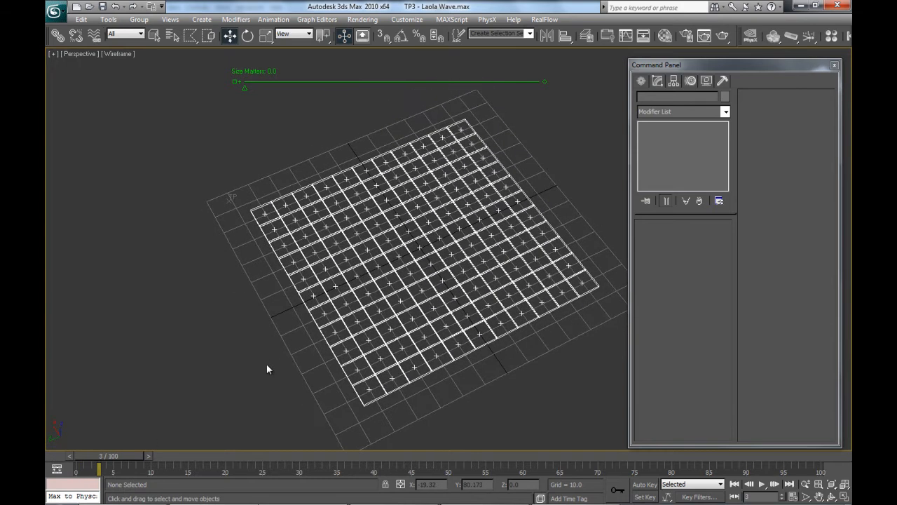
pyautogui.moveTo(245, 86); pyautogui.dragTo(254, 87)
pyautogui.moveTo(124, 452); pyautogui.dragTo(131, 452)
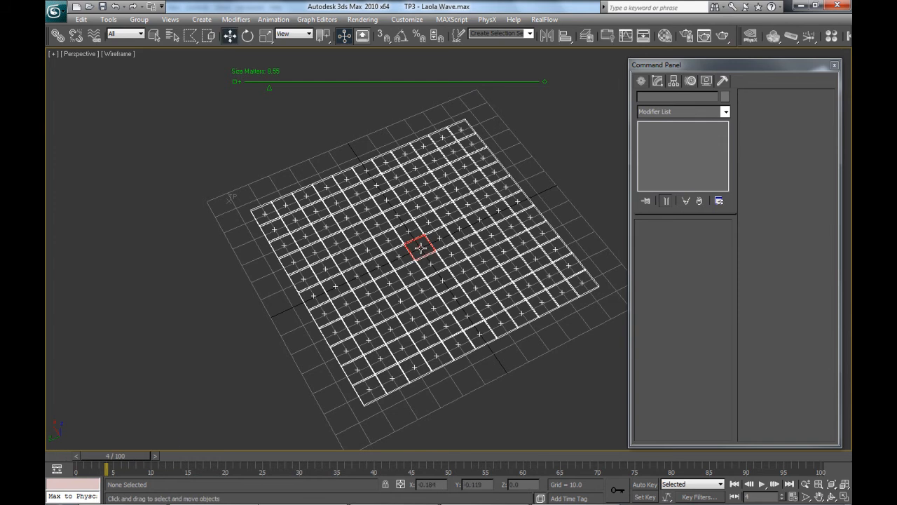
pyautogui.keyDown('alt'); pyautogui.moveTo(431, 278); pyautogui.dragTo(424, 289, button='middle'); pyautogui.keyUp('alt')
pyautogui.scroll(8, 424, 289)
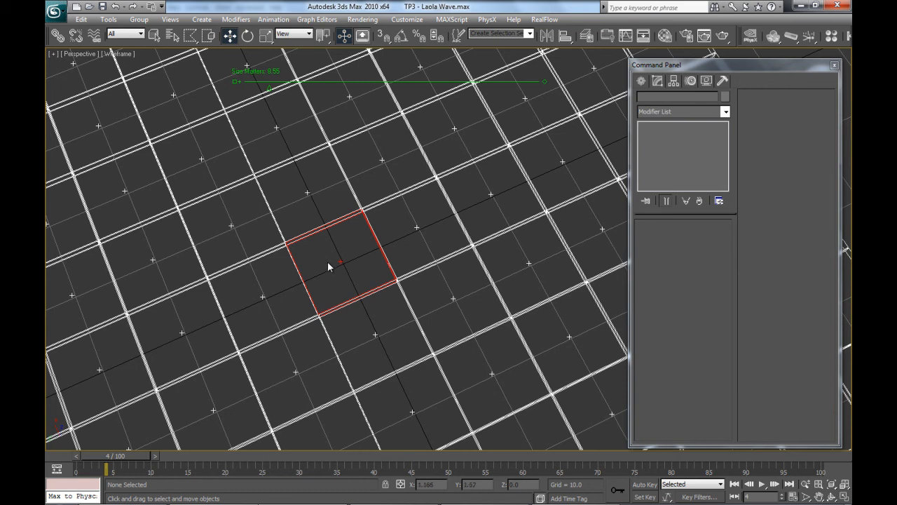
pyautogui.press('alt')
# - Try Size Matters at 11.97, advance to frame 5 and inspect the particles around the grid's center
pyautogui.moveTo(270, 87); pyautogui.dragTo(281, 87)
pyautogui.moveTo(138, 457); pyautogui.dragTo(146, 457)
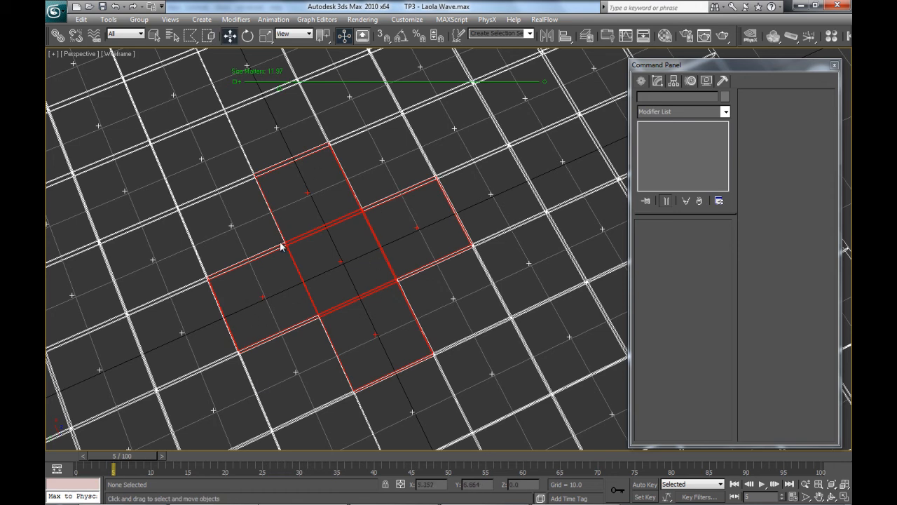
pyautogui.keyDown('alt'); pyautogui.moveTo(320, 303); pyautogui.dragTo(334, 297, button='middle'); pyautogui.keyUp('alt')
pyautogui.scroll(-5, 320, 302)
pyautogui.moveTo(405, 258); pyautogui.dragTo(386, 278, button='middle')
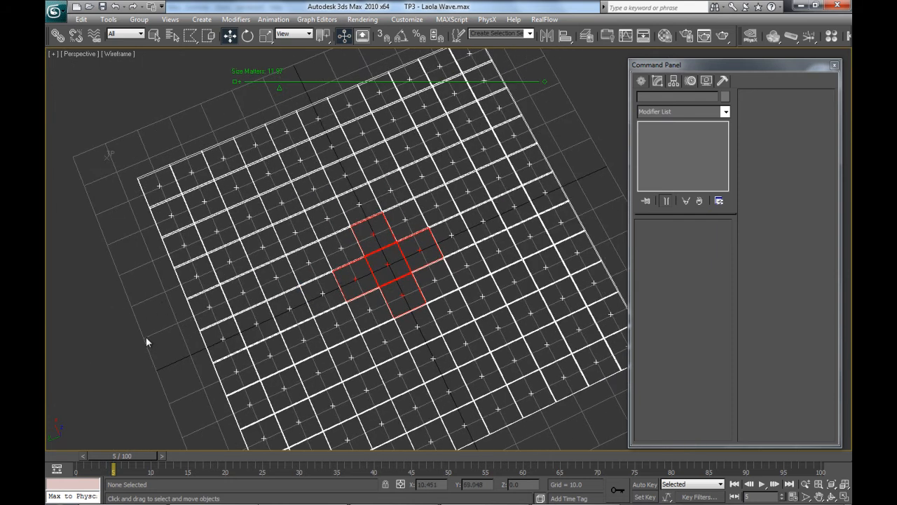
pyautogui.keyDown('alt'); pyautogui.moveTo(345, 267); pyautogui.dragTo(345, 257, button='middle'); pyautogui.keyUp('alt')
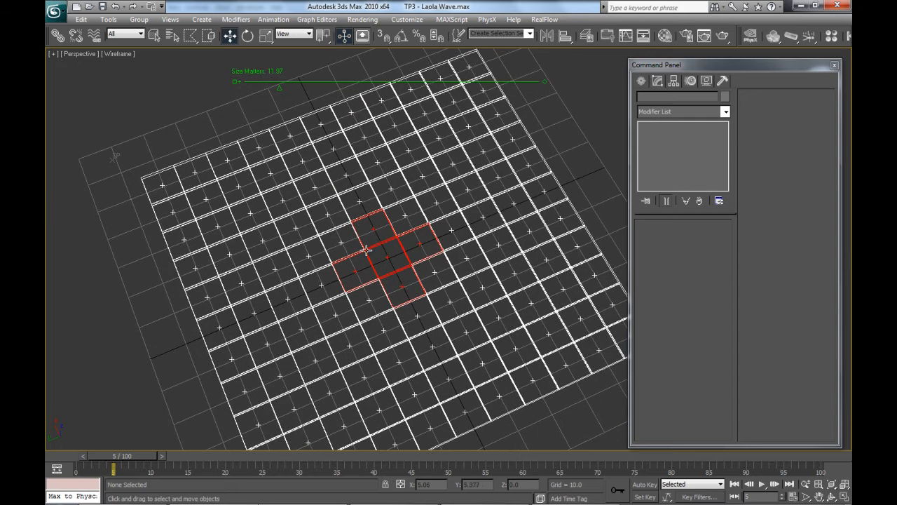
# - Try Size Matters at 21.29 and advance to frame 7 to test the wider particle area
pyautogui.moveTo(280, 87); pyautogui.dragTo(306, 86)
pyautogui.moveTo(130, 457); pyautogui.dragTo(144, 457)
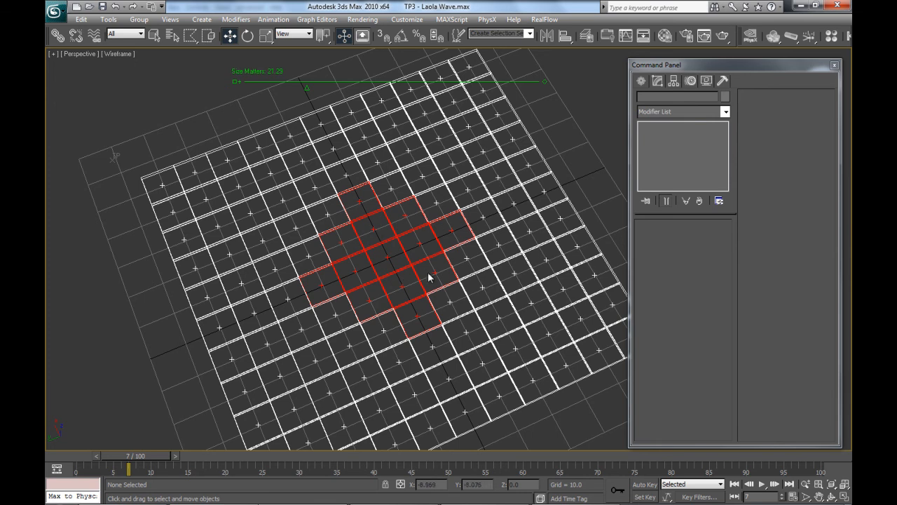
pyautogui.keyDown('alt'); pyautogui.moveTo(402, 283); pyautogui.dragTo(396, 290, button='middle'); pyautogui.keyUp('alt')
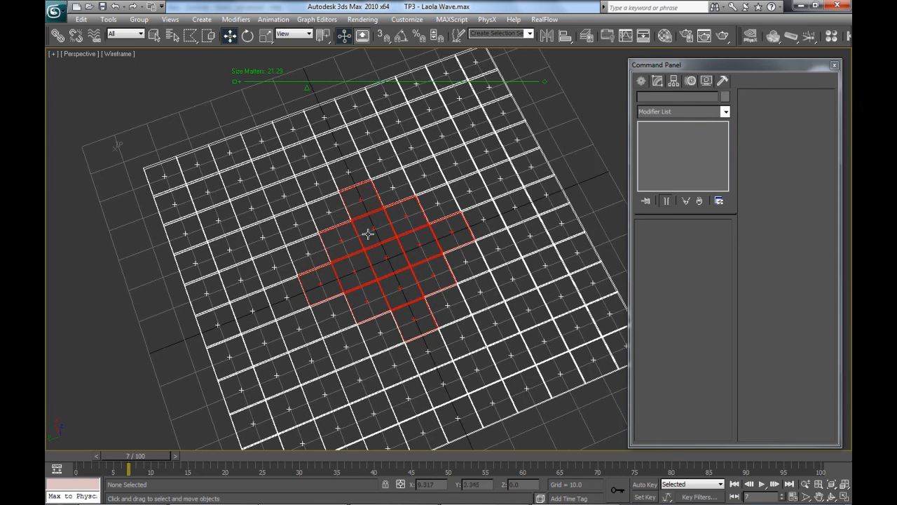
# - Try Size Matters at 34.6, advance to frame 8 and look at the whole grid from farther away
pyautogui.moveTo(309, 90); pyautogui.dragTo(346, 86)
pyautogui.moveTo(148, 456); pyautogui.dragTo(154, 456)
pyautogui.press('w')
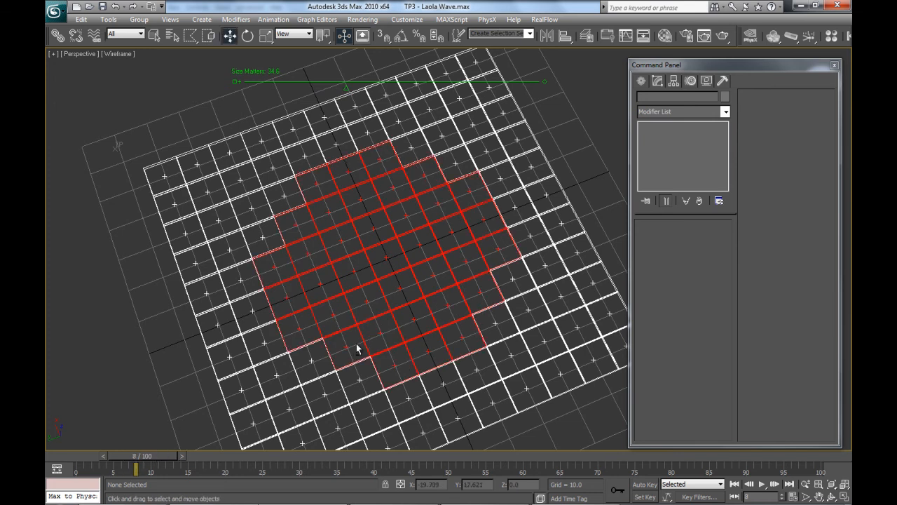
pyautogui.scroll(-8, 357, 350)
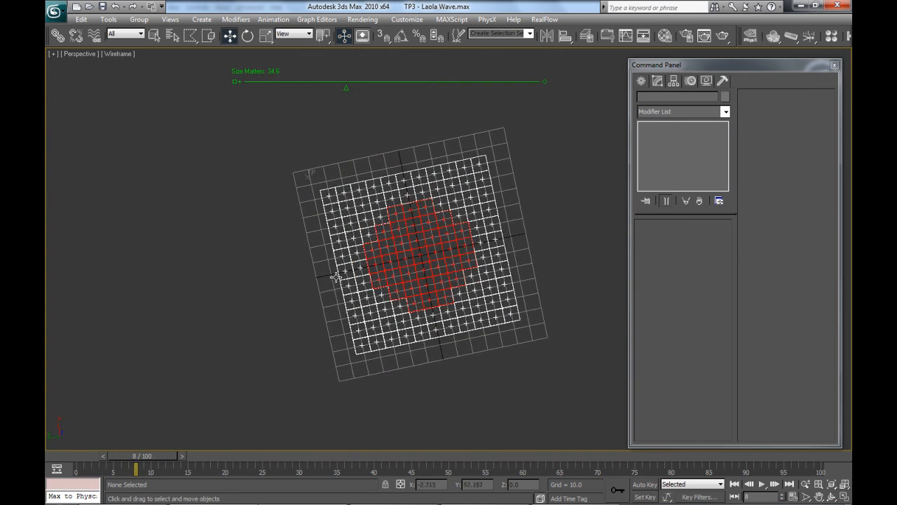
pyautogui.scroll(-5, 338, 279)
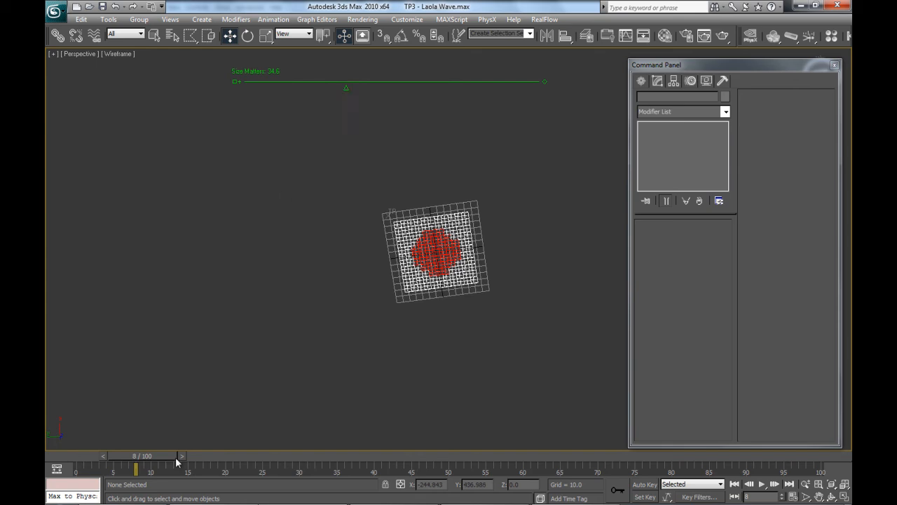
# - Raise Size Matters in two stages up to 56.46, advancing the timeline to frame 12 to test the group's growth
pyautogui.moveTo(348, 87); pyautogui.dragTo(369, 86)
pyautogui.moveTo(165, 454); pyautogui.dragTo(173, 455)
pyautogui.moveTo(369, 87); pyautogui.dragTo(410, 88)
pyautogui.moveTo(164, 457); pyautogui.dragTo(188, 455)
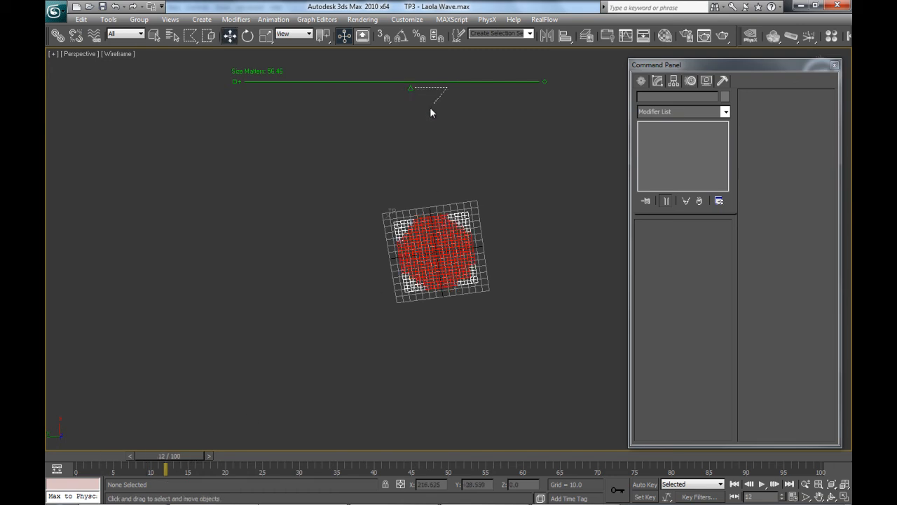
# - Try Size Matters at 66.34 and 72.43 on frames 13 and 14, and return to frame 0 with the slider at 0.0
pyautogui.moveTo(411, 88); pyautogui.dragTo(440, 87)
pyautogui.moveTo(192, 454); pyautogui.dragTo(199, 454)
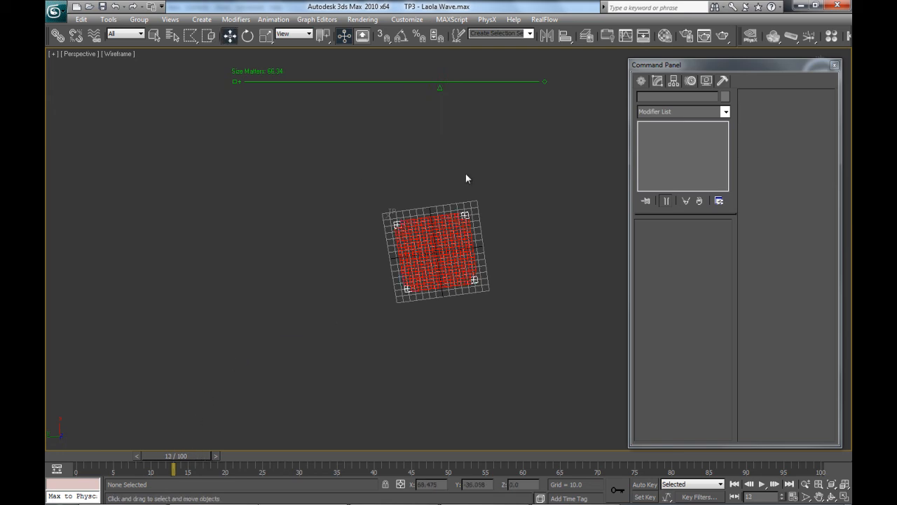
pyautogui.moveTo(440, 87); pyautogui.dragTo(454, 88)
pyautogui.moveTo(198, 455); pyautogui.dragTo(211, 454)
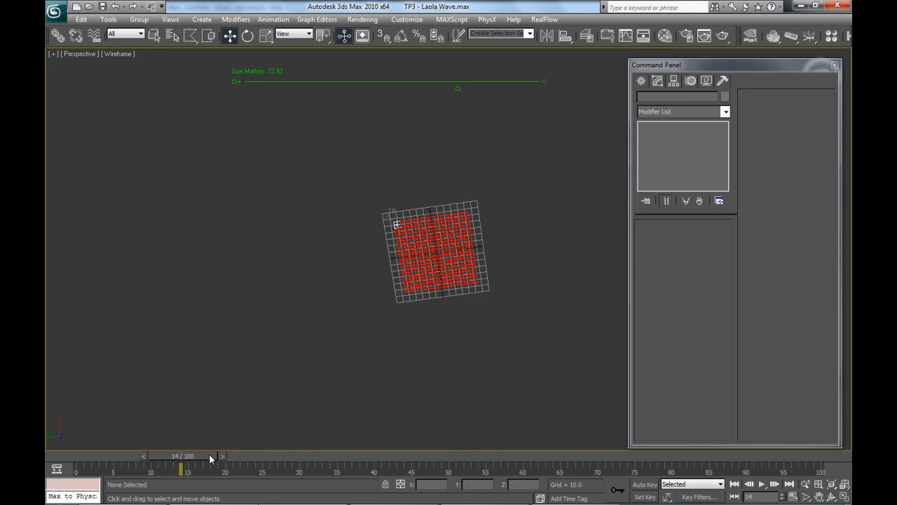
pyautogui.keyDown('alt'); pyautogui.moveTo(419, 339); pyautogui.dragTo(463, 316, button='middle'); pyautogui.keyUp('alt')
pyautogui.click(734, 484)
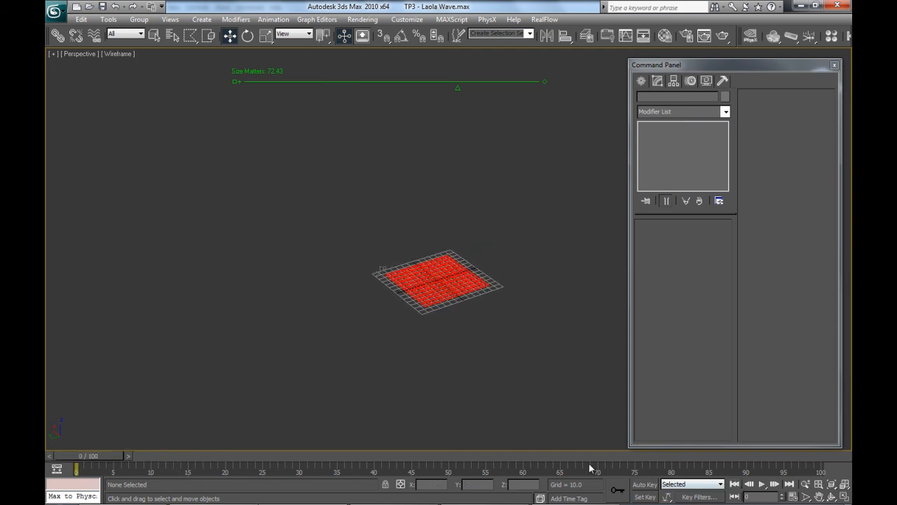
pyautogui.moveTo(458, 88); pyautogui.dragTo(210, 95)
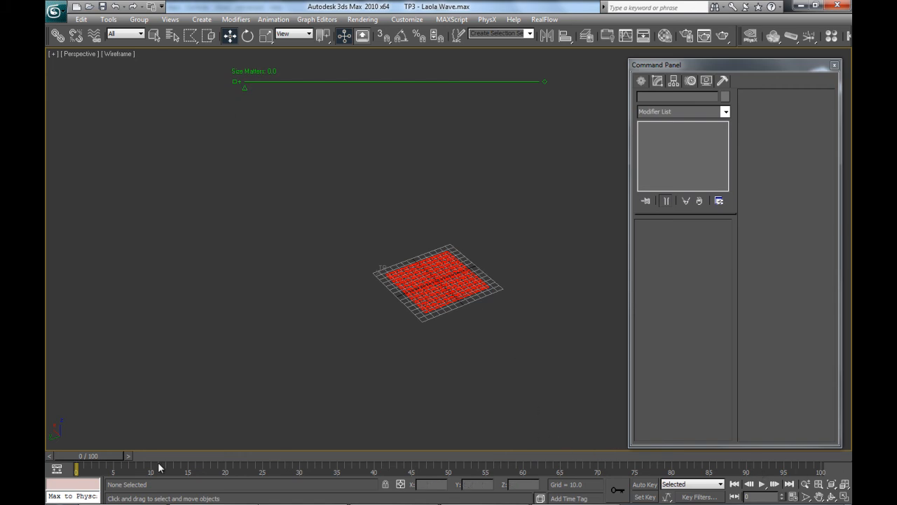
# - Try to animate the Size Matters slider with Auto Key, using 75.85 at frame 100 and 0.0 at frame 0
pyautogui.moveTo(785, 454); pyautogui.dragTo(843, 454)
pyautogui.press('w')
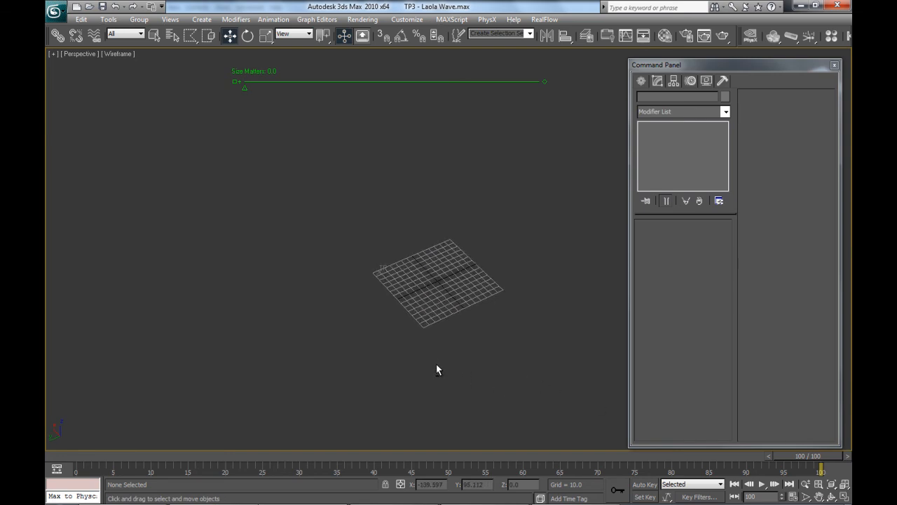
pyautogui.moveTo(244, 86); pyautogui.dragTo(462, 88)
pyautogui.click(639, 484)
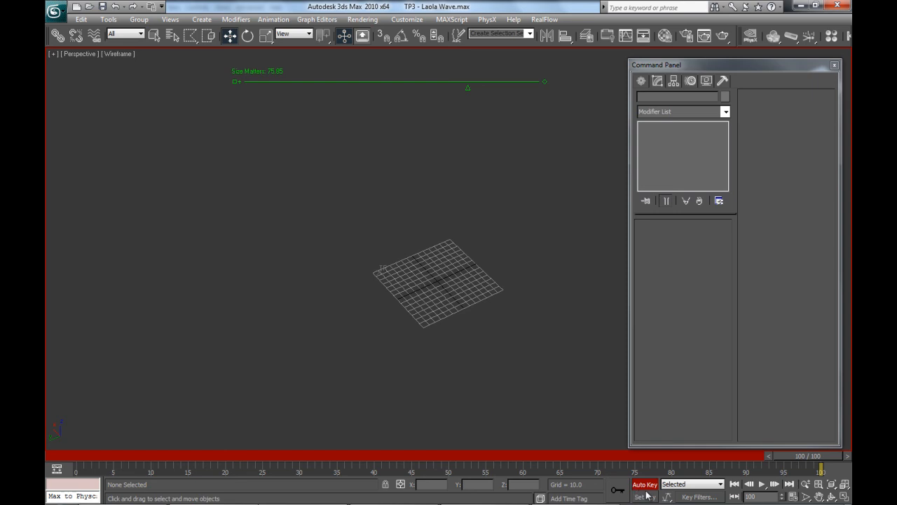
pyautogui.moveTo(808, 460); pyautogui.dragTo(77, 459)
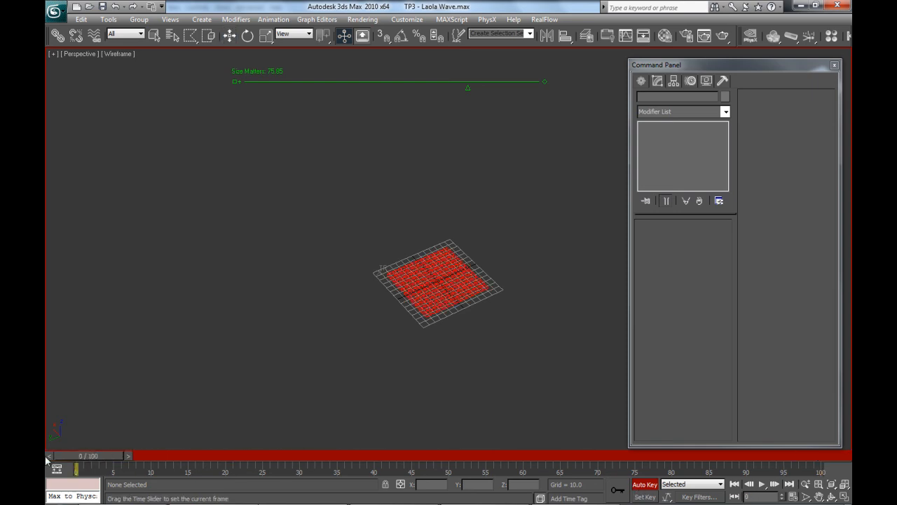
pyautogui.moveTo(466, 87)
pyautogui.mouseDown()
pyautogui.moveTo(158, 91)
pyautogui.moveTo(225, 187)
pyautogui.mouseUp()
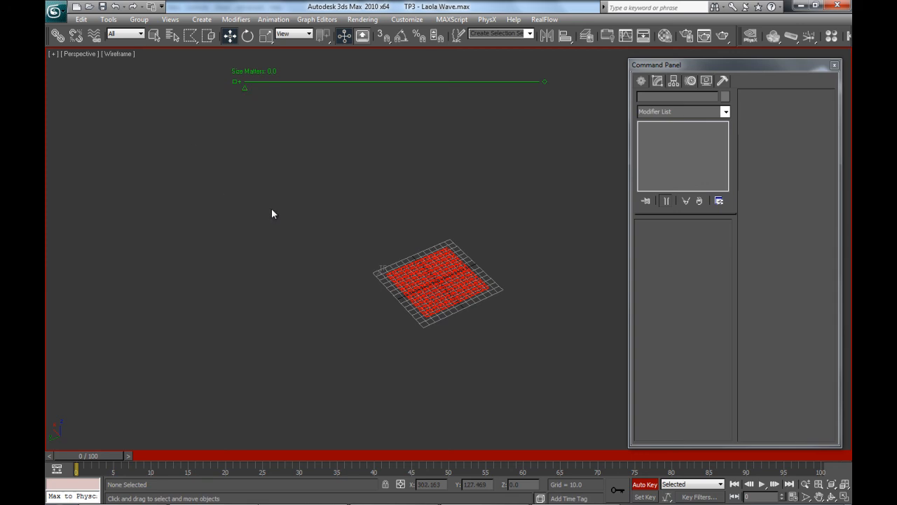
pyautogui.click(655, 486)
# - Scrub the timeline and return to frame 0 to check whether the Size Matters slider is animated
pyautogui.moveTo(108, 456); pyautogui.dragTo(59, 459)
pyautogui.moveTo(287, 387)
pyautogui.keyDown('alt'); pyautogui.mouseDown(button='middle')
pyautogui.moveTo(296, 407)
pyautogui.moveTo(292, 390)
pyautogui.mouseUp(button='middle'); pyautogui.keyUp('alt')
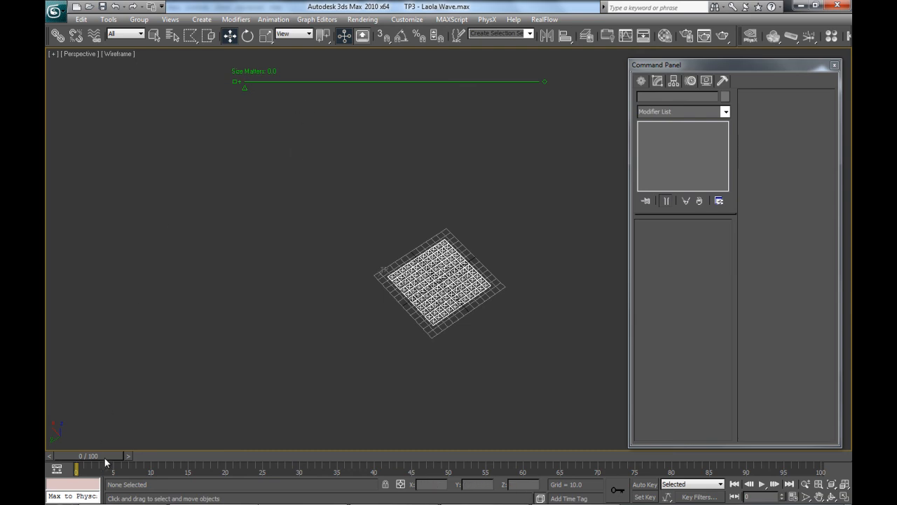
pyautogui.moveTo(123, 457); pyautogui.dragTo(89, 457)
pyautogui.press('w')
# - Use Auto Key to key the Size Matters slider at 78.13 on frame 100, and switch Auto Key off
pyautogui.click(644, 485)
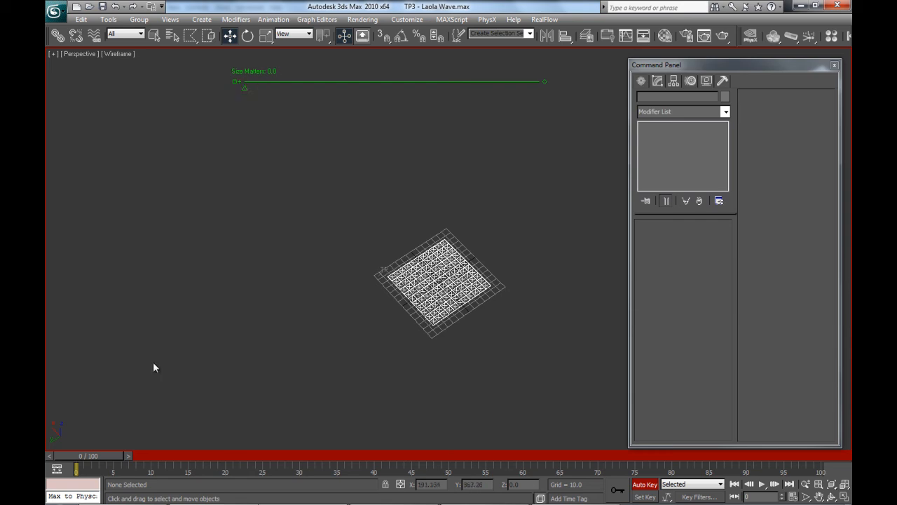
pyautogui.moveTo(115, 456); pyautogui.dragTo(831, 456)
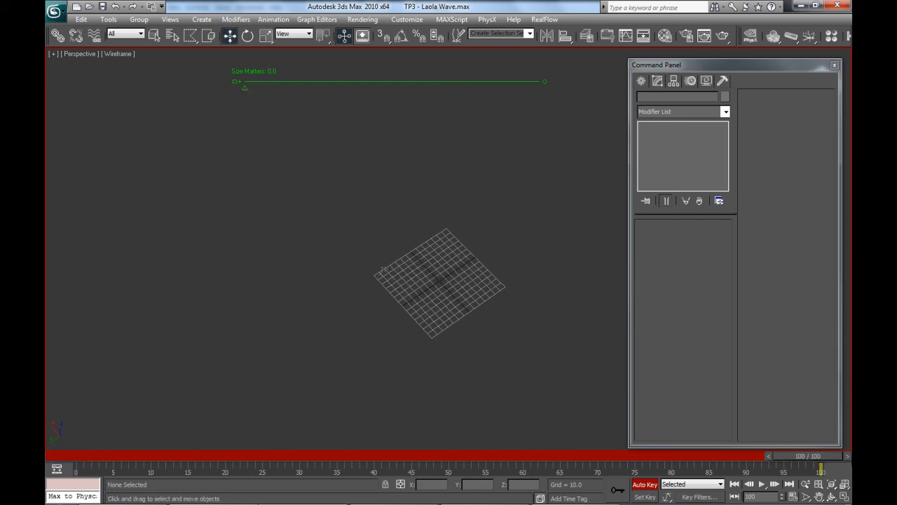
pyautogui.moveTo(245, 86); pyautogui.dragTo(474, 85)
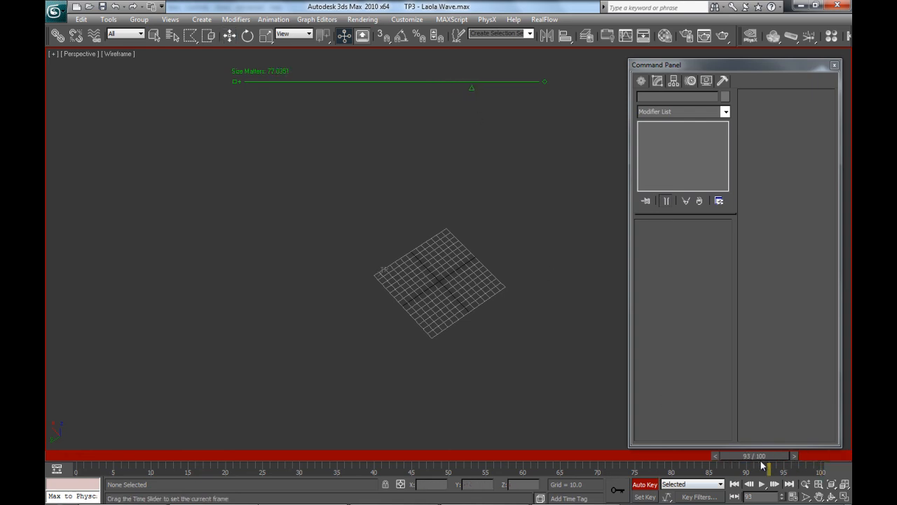
pyautogui.click(642, 486)
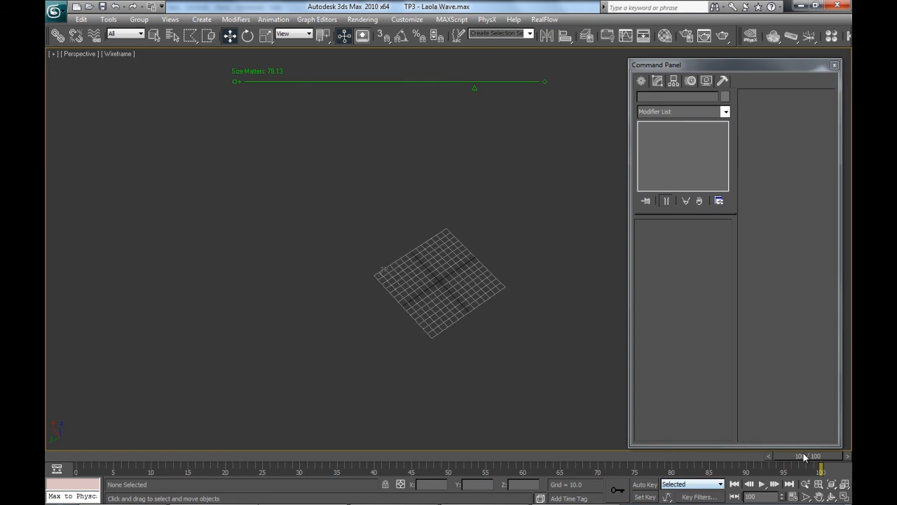
# - Return to frame 0, play back the slider animation, and examine the particle grid close up from above
pyautogui.moveTo(817, 459); pyautogui.dragTo(82, 463)
pyautogui.press('w')
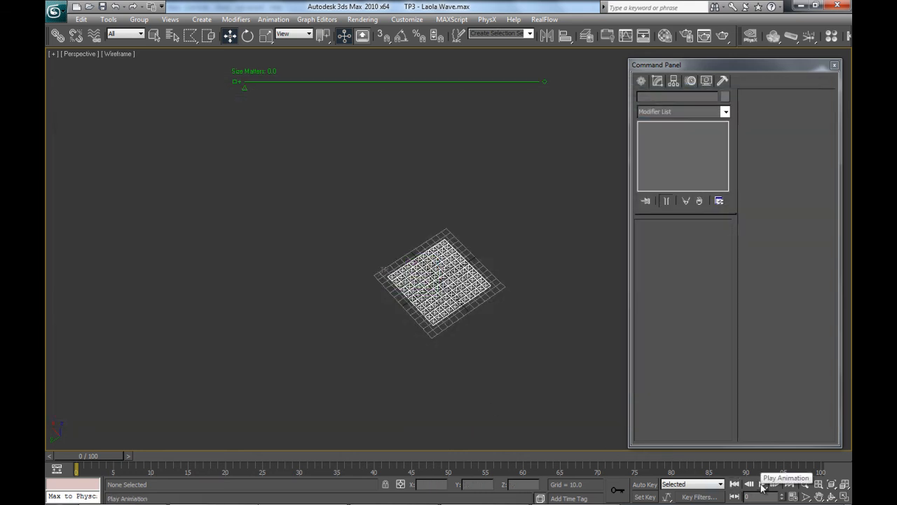
pyautogui.click(762, 486)
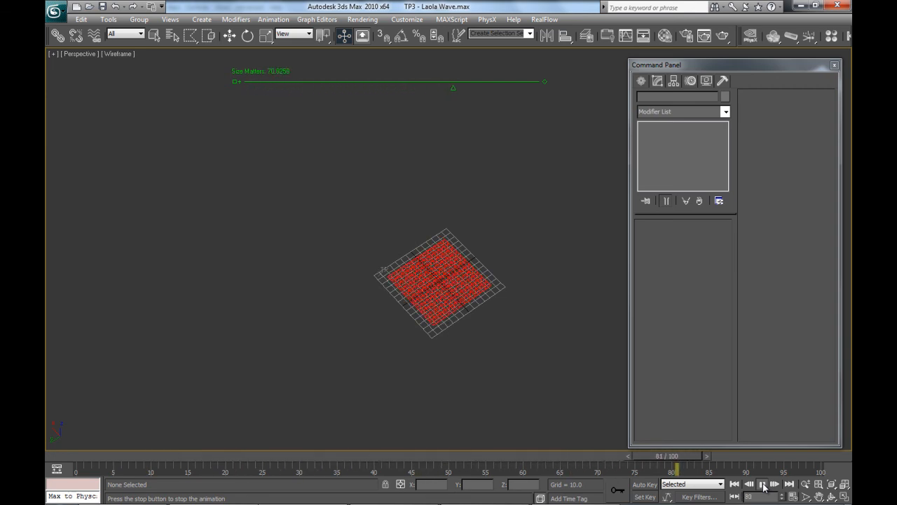
pyautogui.click(763, 485)
pyautogui.keyDown('alt'); pyautogui.moveTo(609, 400); pyautogui.dragTo(532, 378, button='middle'); pyautogui.keyUp('alt')
pyautogui.scroll(6, 511, 356)
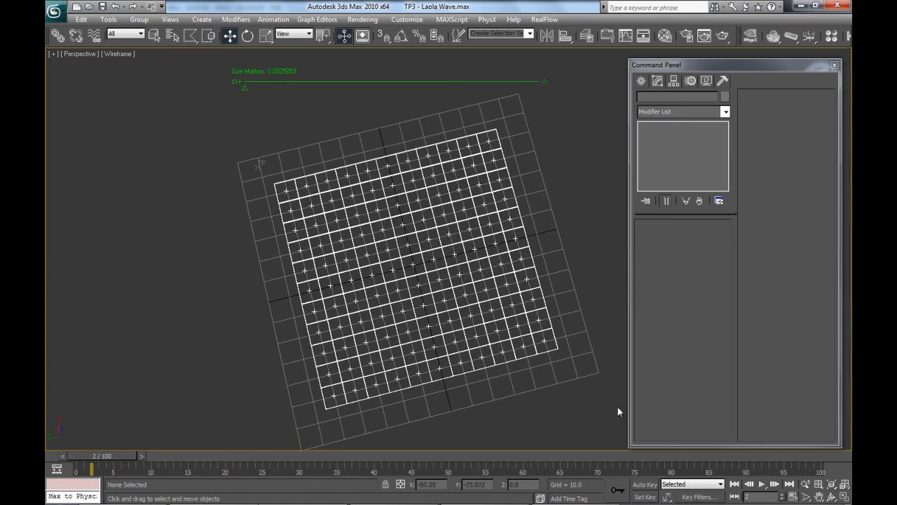
# - Play back the slider animation, return to frame 0, and examine the particle grid close up in shaded and wireframe display
pyautogui.click(767, 485)
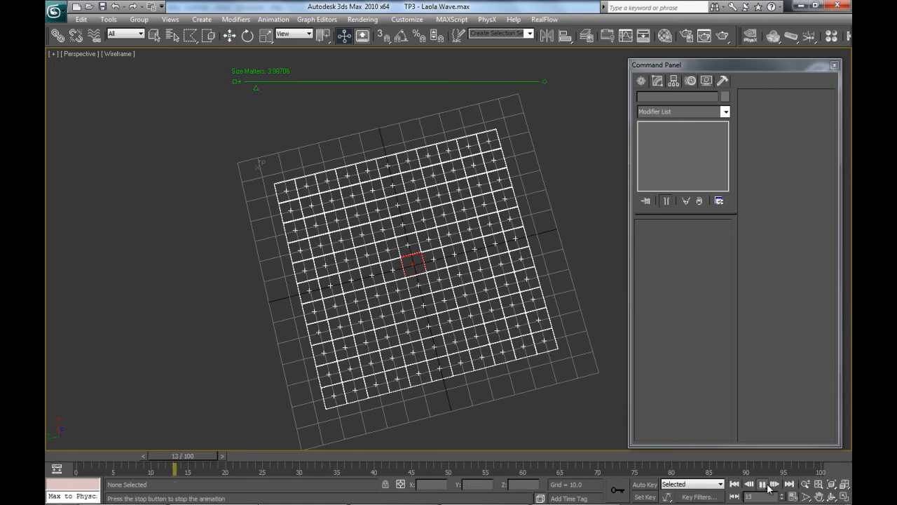
pyautogui.click(767, 484)
pyautogui.click(735, 484)
pyautogui.keyDown('alt'); pyautogui.moveTo(411, 361); pyautogui.dragTo(421, 307, button='middle'); pyautogui.keyUp('alt')
pyautogui.press('F3')
pyautogui.scroll(5, 421, 307)
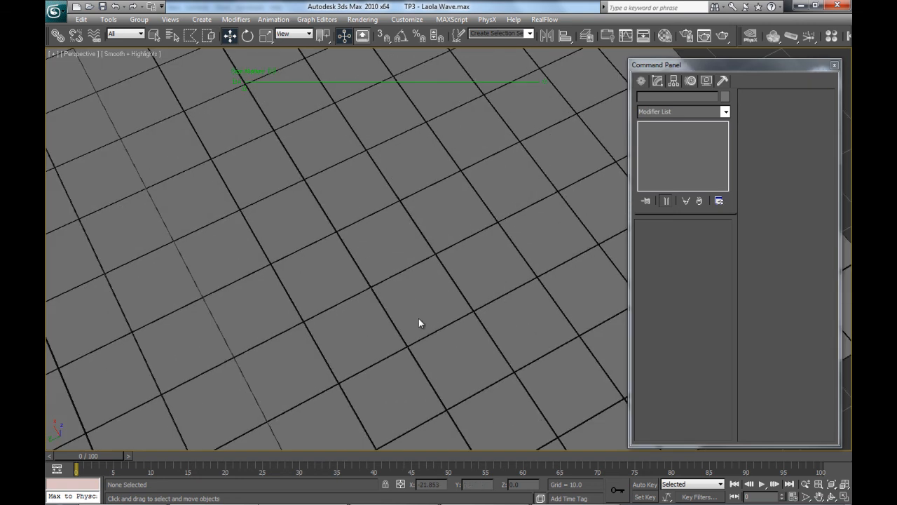
pyautogui.press('F3')
pyautogui.keyDown('alt'); pyautogui.moveTo(390, 302); pyautogui.dragTo(396, 345, button='middle'); pyautogui.keyUp('alt')
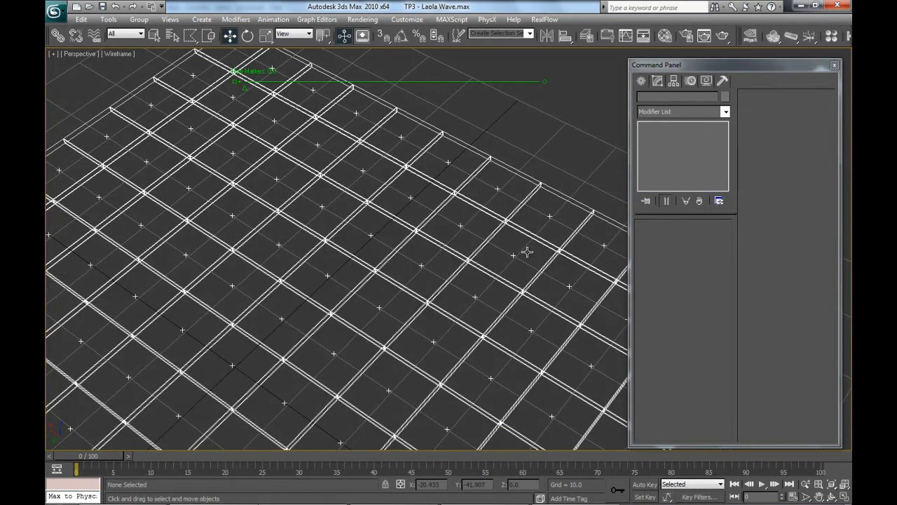
# - Select the Thinking01 particle system, frame it in the perspective viewport, and switch the display to Smooth + Highlights
pyautogui.click(559, 219)
pyautogui.keyDown('alt'); pyautogui.moveTo(546, 249); pyautogui.dragTo(522, 262, button='middle'); pyautogui.keyUp('alt')
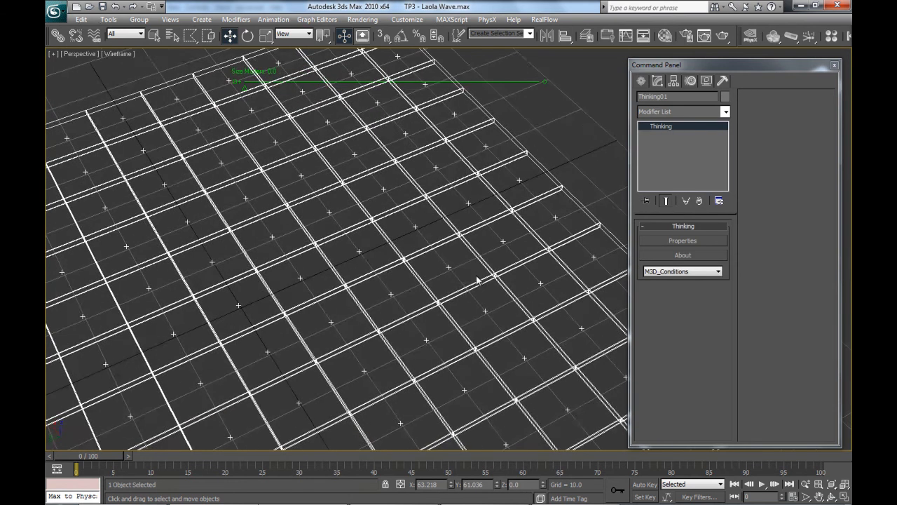
pyautogui.press('h')
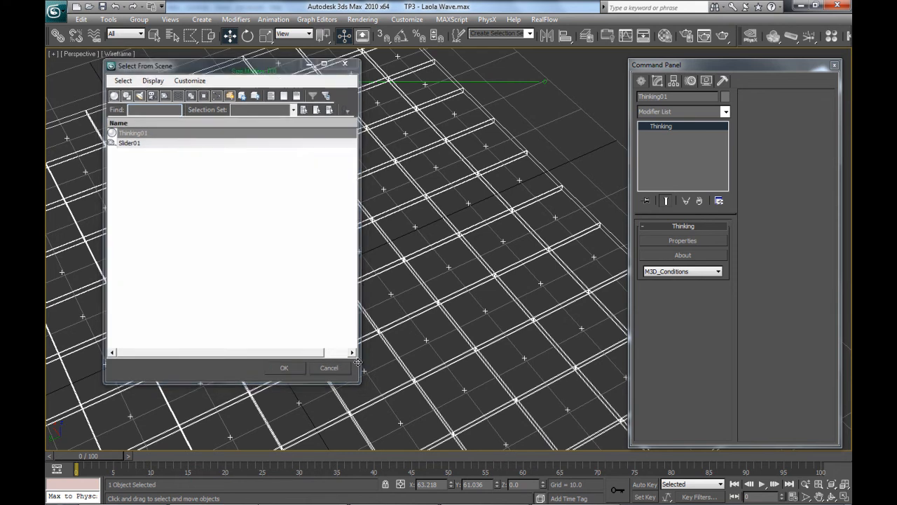
pyautogui.click(335, 370)
pyautogui.press('z')
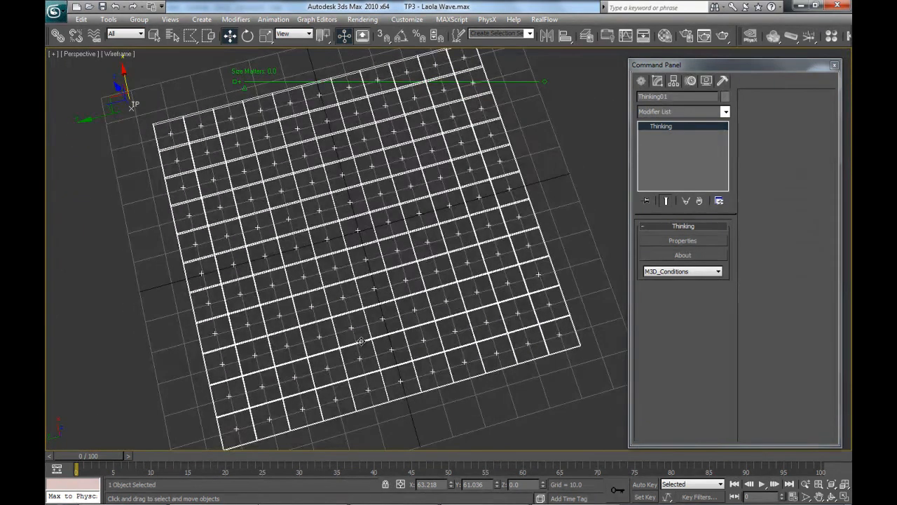
pyautogui.press('F3')
pyautogui.scroll(-5, 372, 316)
pyautogui.moveTo(368, 307)
pyautogui.keyDown('alt'); pyautogui.mouseDown(button='middle')
pyautogui.moveTo(367, 321)
pyautogui.moveTo(377, 313)
pyautogui.mouseUp(button='middle'); pyautogui.keyUp('alt')
# - Open the Thinking01 particle setup and locate the second Dynamic Set with its Point3, Expression, and Group operators
pyautogui.press('6')
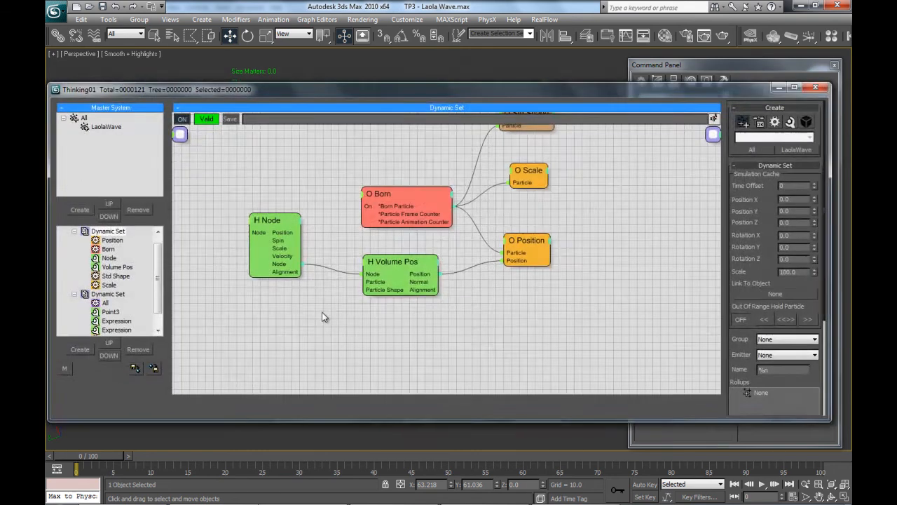
pyautogui.click(159, 324)
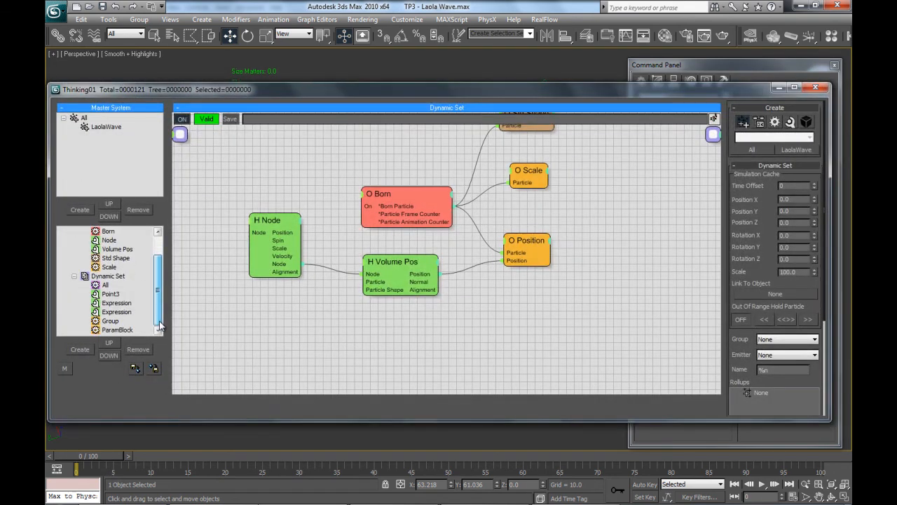